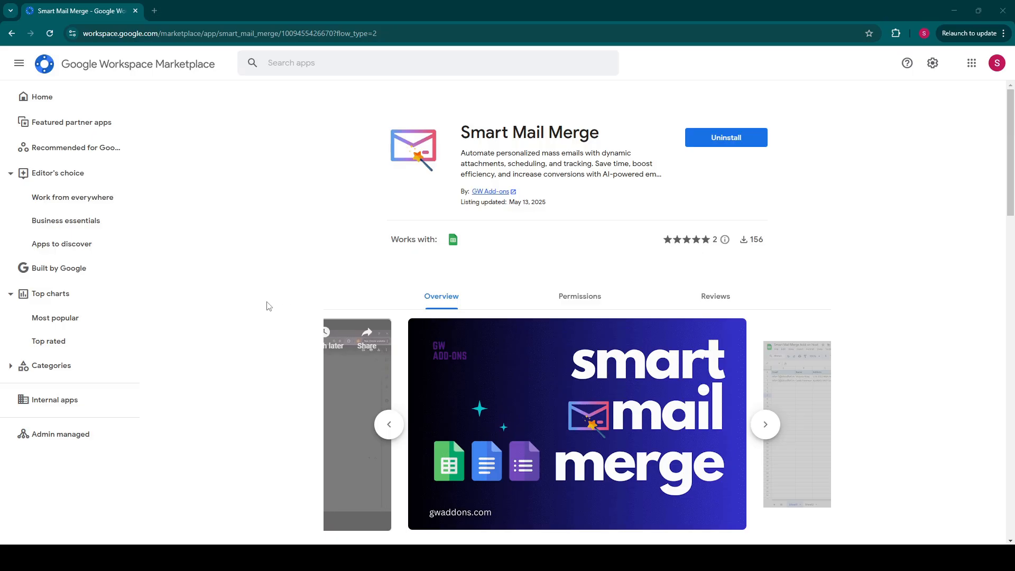
Open the Smart Mail Merge add-on's mail configuration from the spreadsheet that holds the recipient data.
scroll(269, 305, "down", 4)
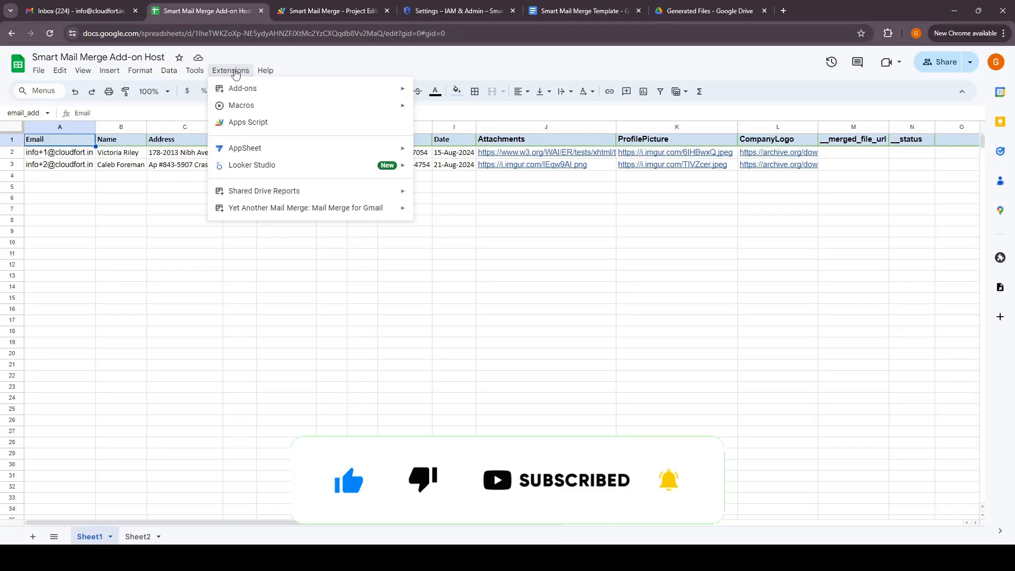
left_click(443, 241)
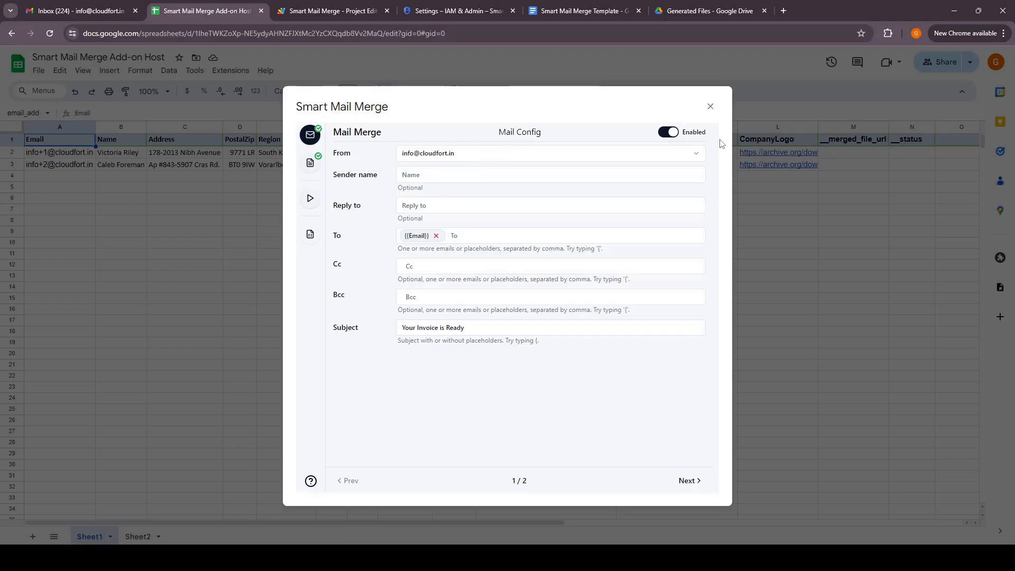
Look through the sender addresses available for the From field without changing the selected one.
left_click(454, 155)
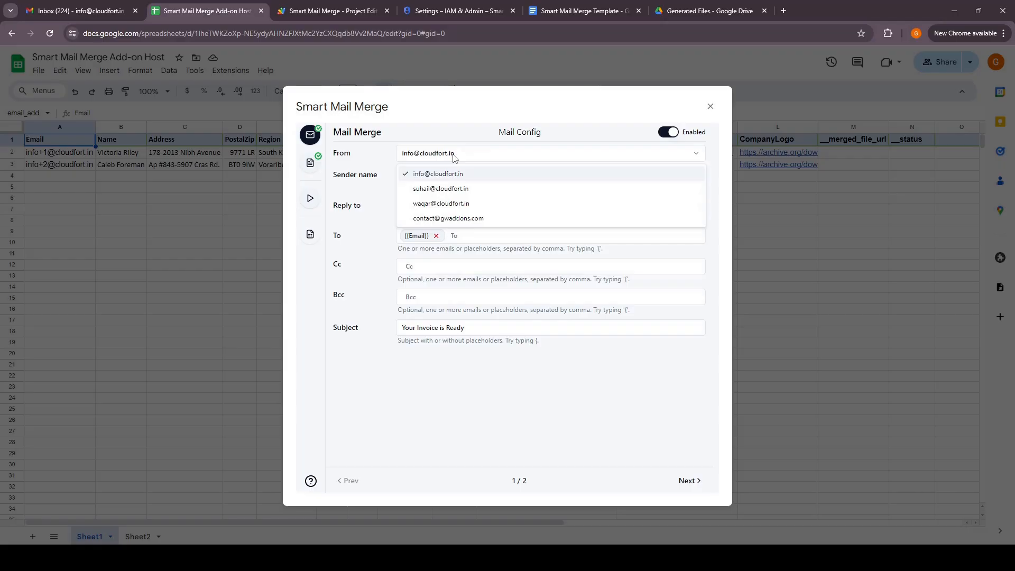
left_click(454, 155)
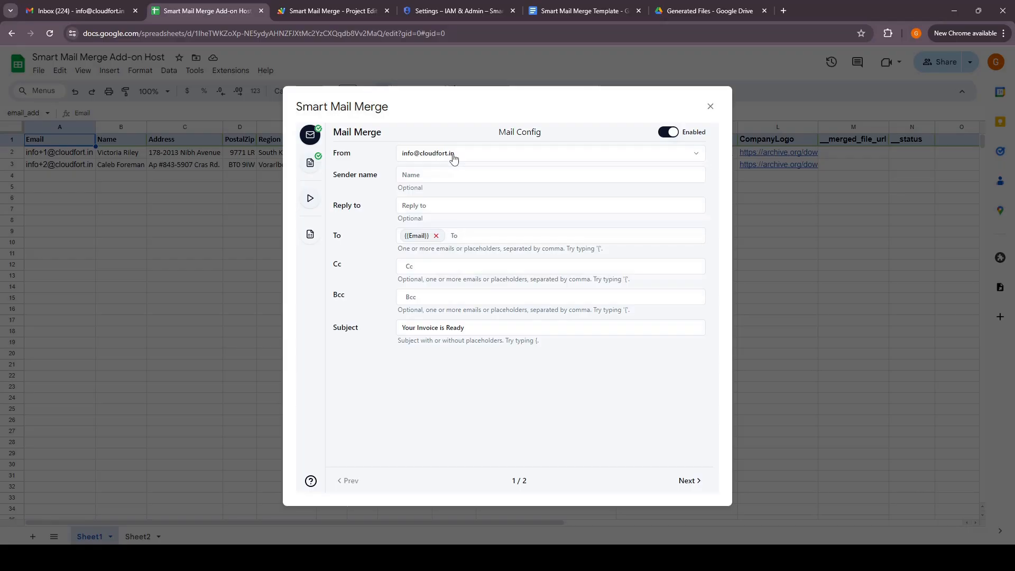
left_click(454, 155)
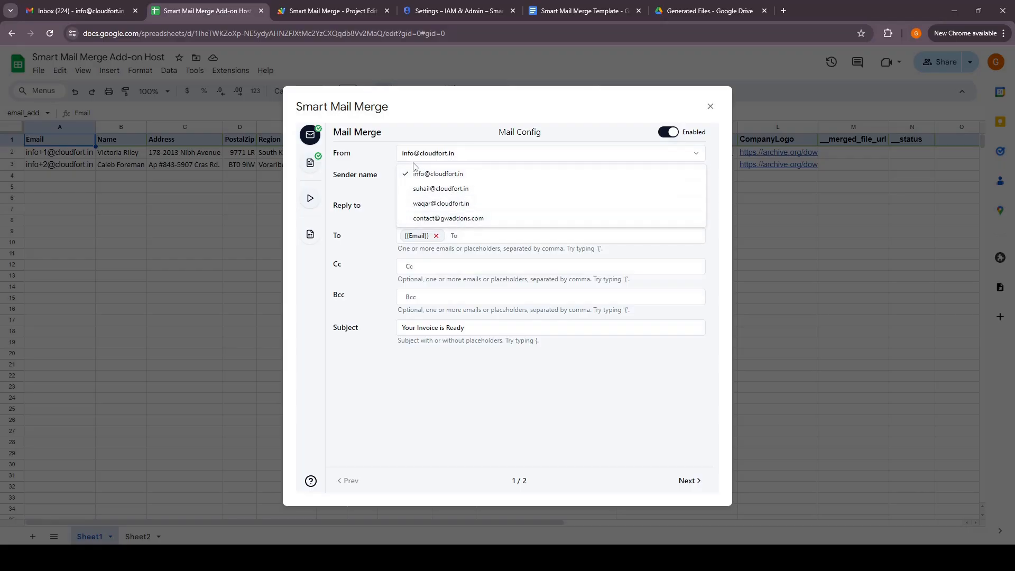
left_click(378, 165)
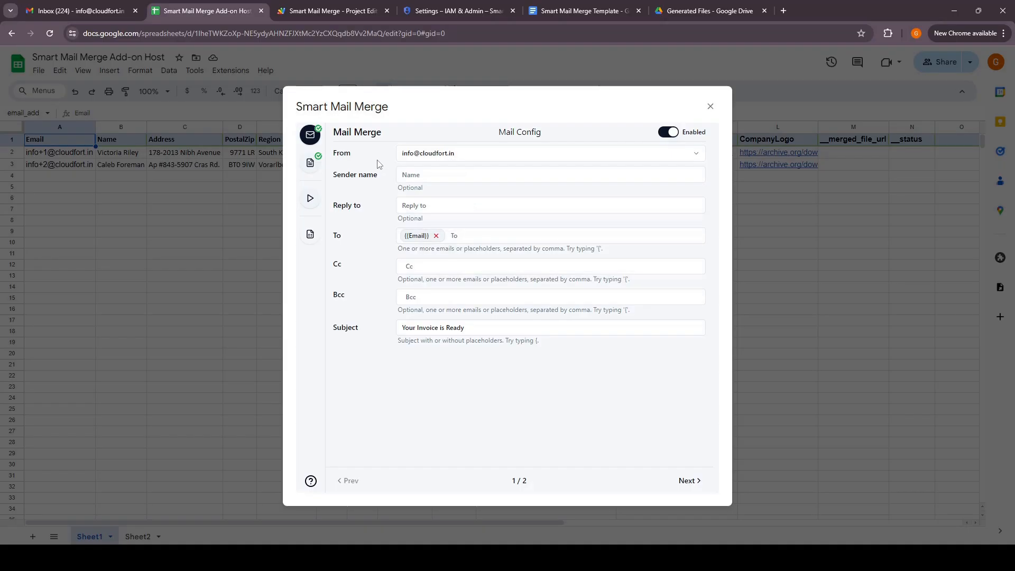
left_click(423, 176)
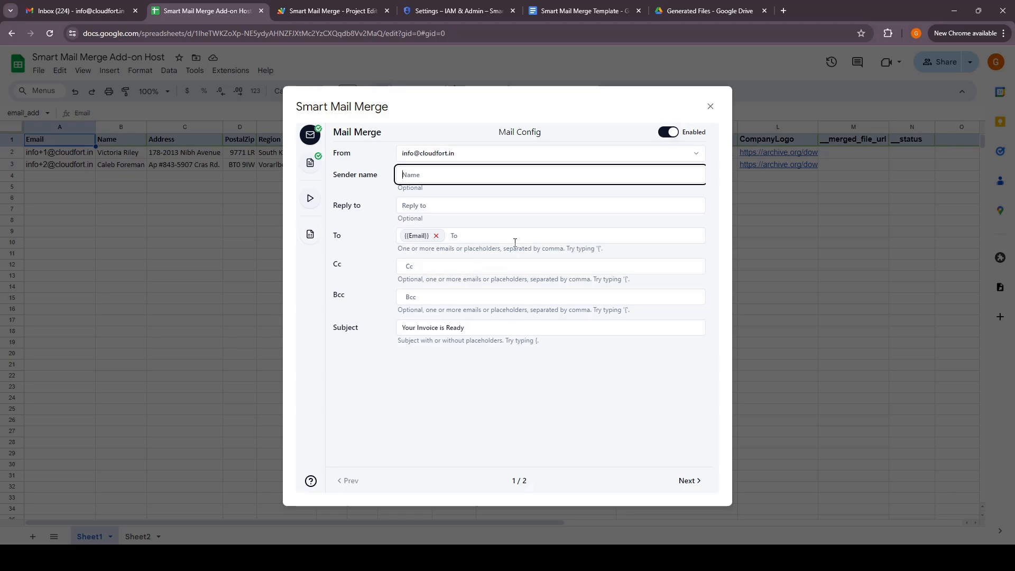
Append the {{Name}} placeholder to the subject "Your Invoice is Ready" and continue to the mail body.
left_click(529, 331)
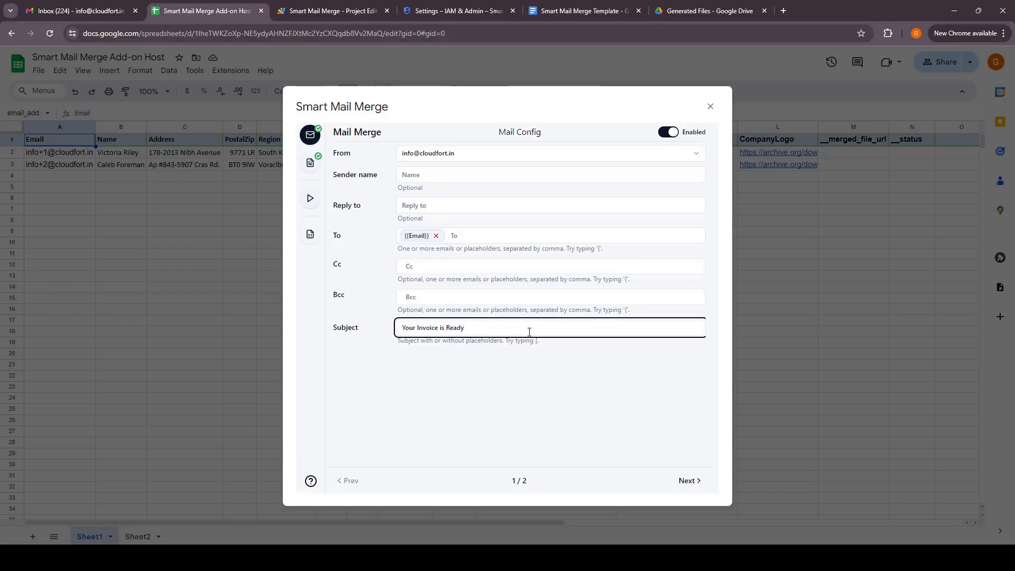
type("{")
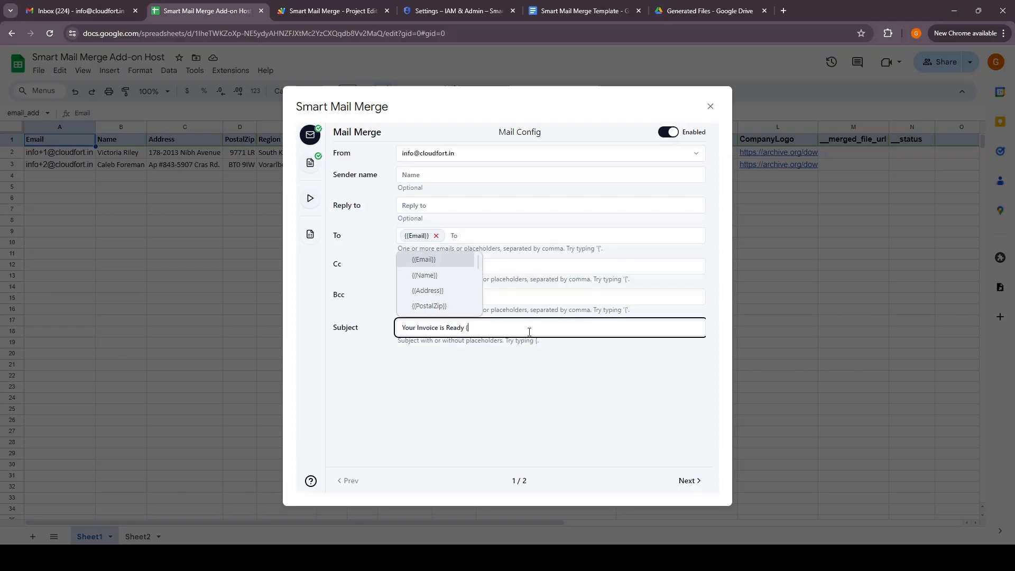
key("Down")
key("Return")
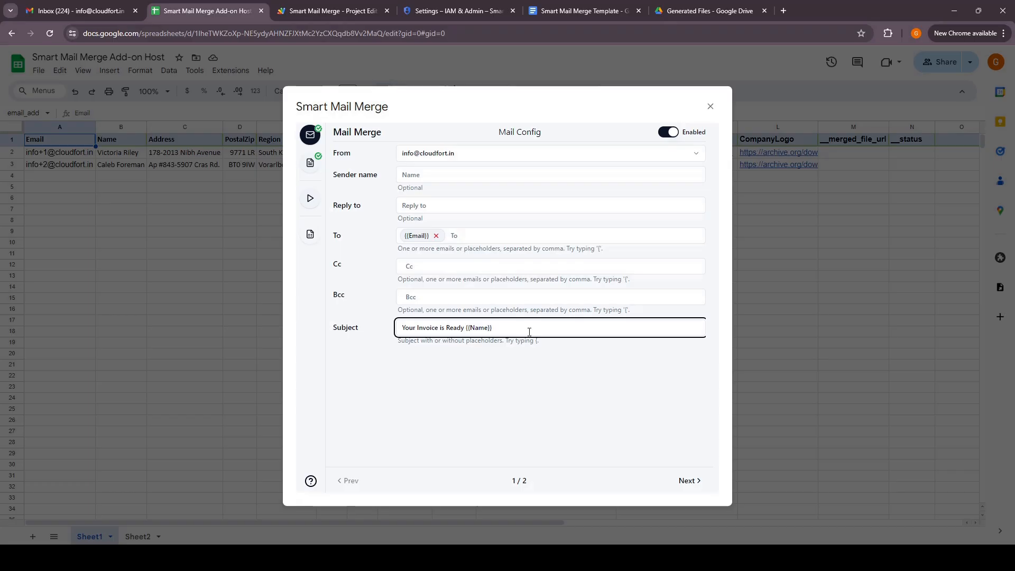
type("-")
left_click(693, 481)
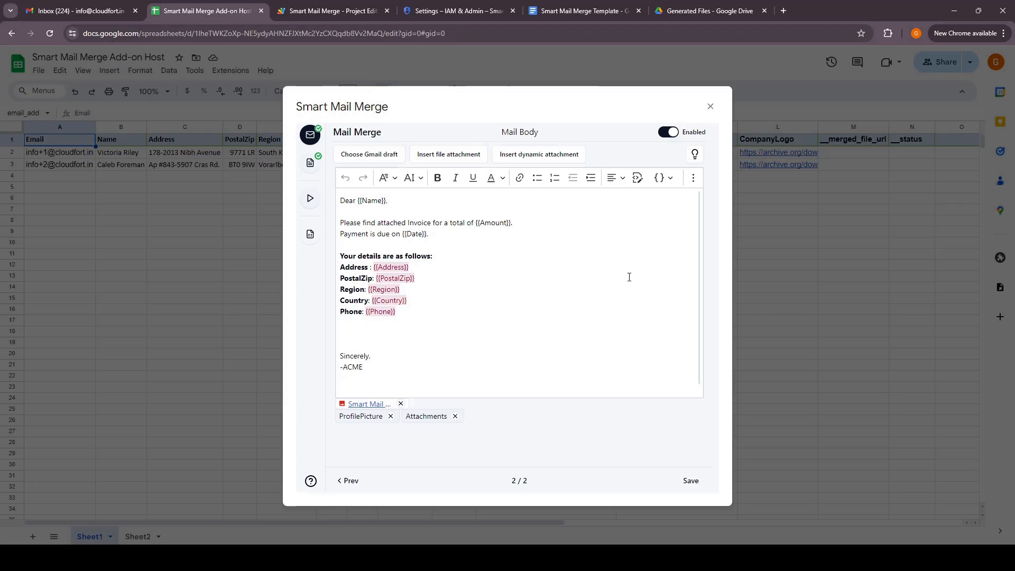
Compare the add-on's Gmail draft choices with the drafts in Gmail, then return and close the draft picker without inserting one.
left_click(391, 155)
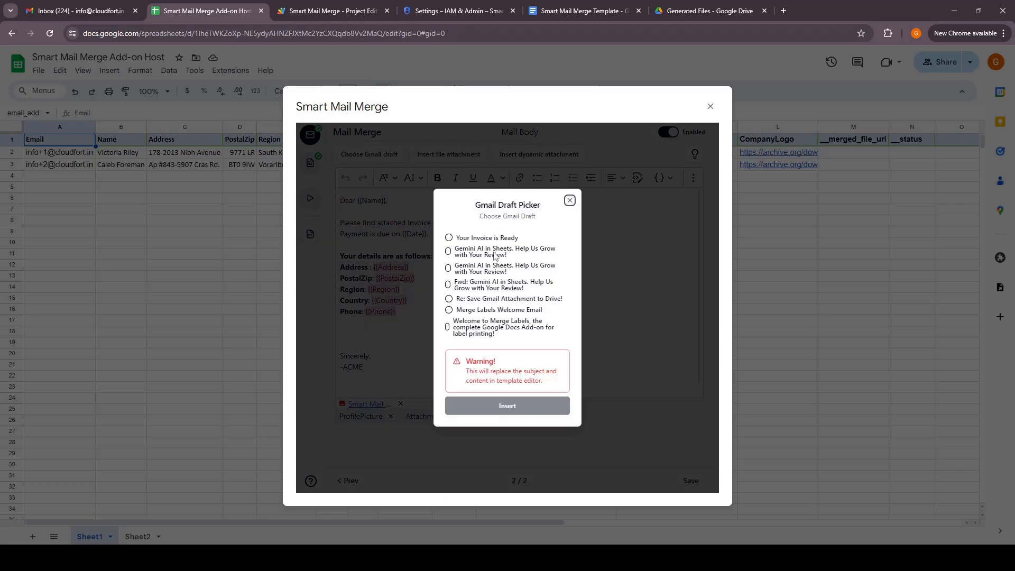
left_click(80, 11)
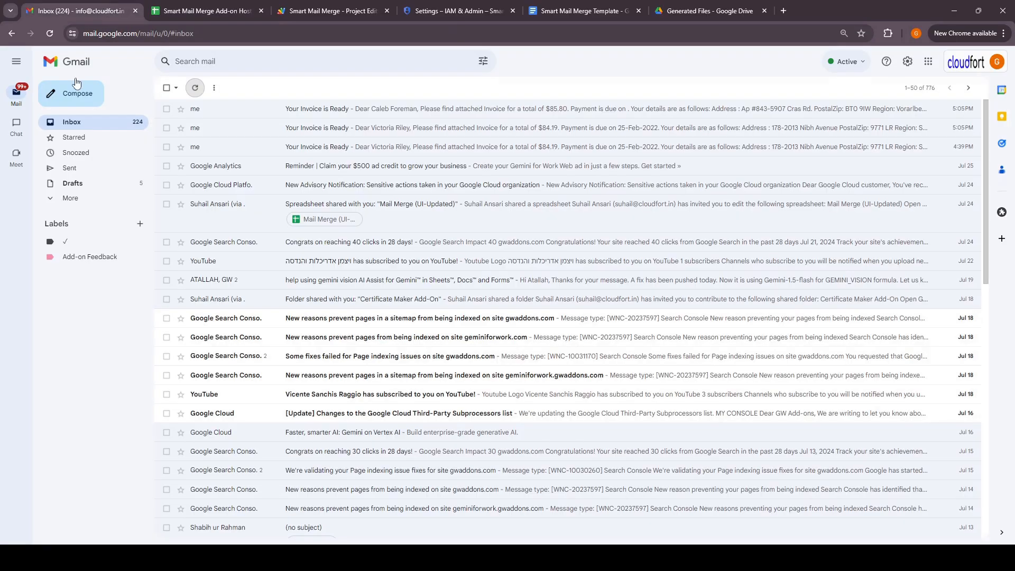
left_click(76, 189)
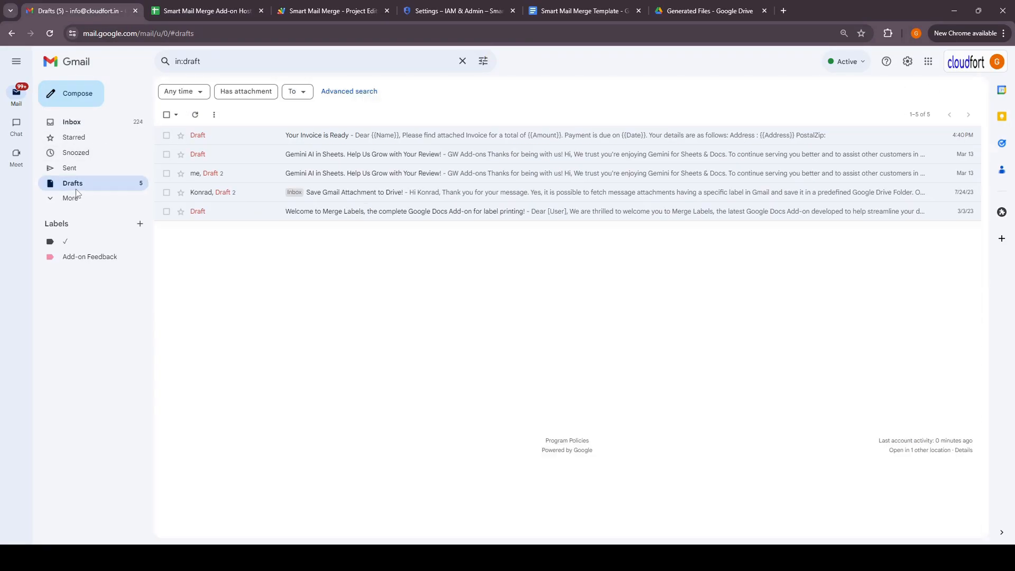
left_click(169, 10)
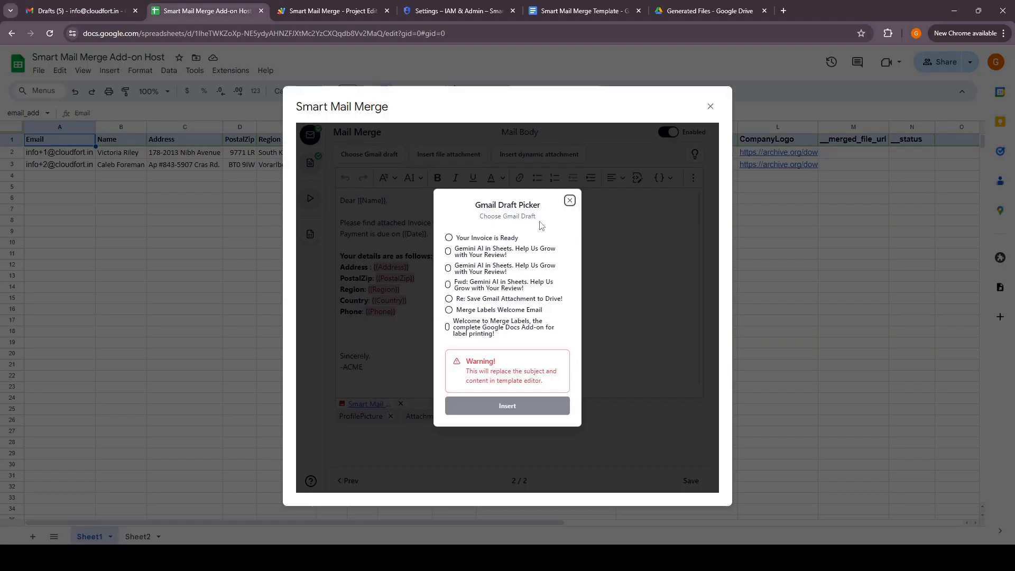
left_click(570, 201)
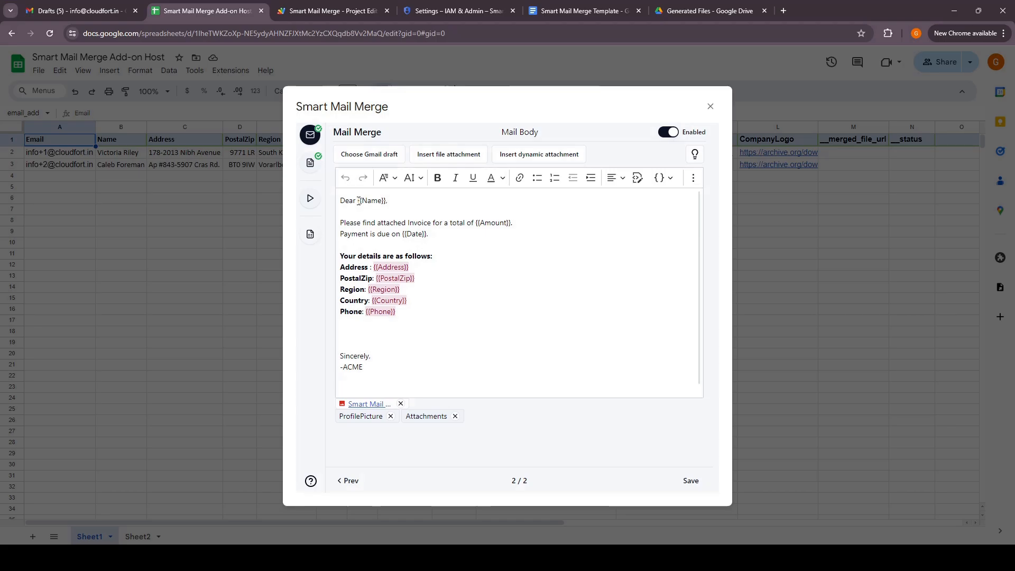
Remove the Smart Mail Merge image, ProfilePicture and Attachments entries from the email's attachments.
left_click(400, 404)
left_click(391, 405)
left_click(391, 405)
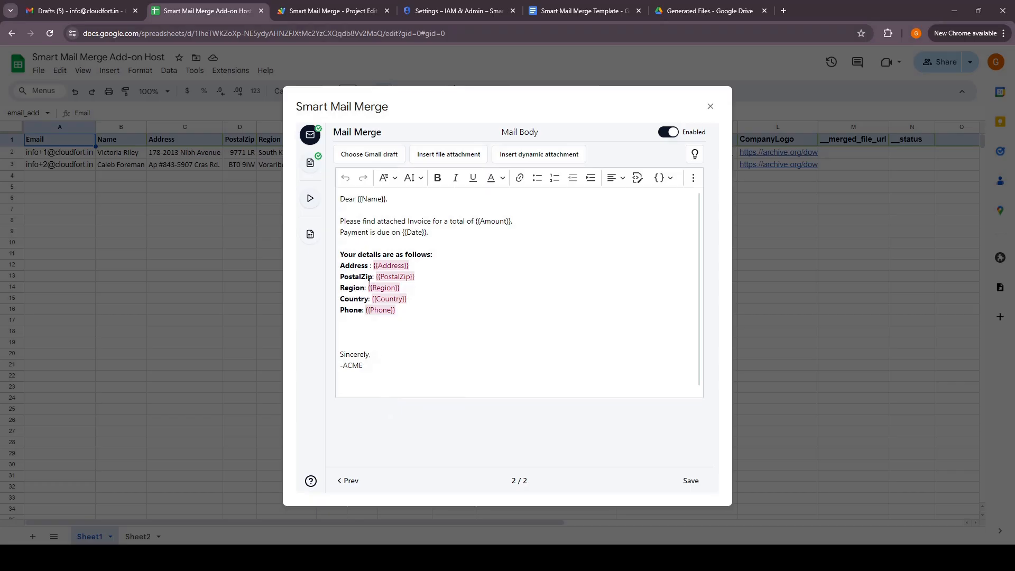
Insert the {{Date}} placeholder on the empty line below the Phone line in the mail body.
left_click(377, 198)
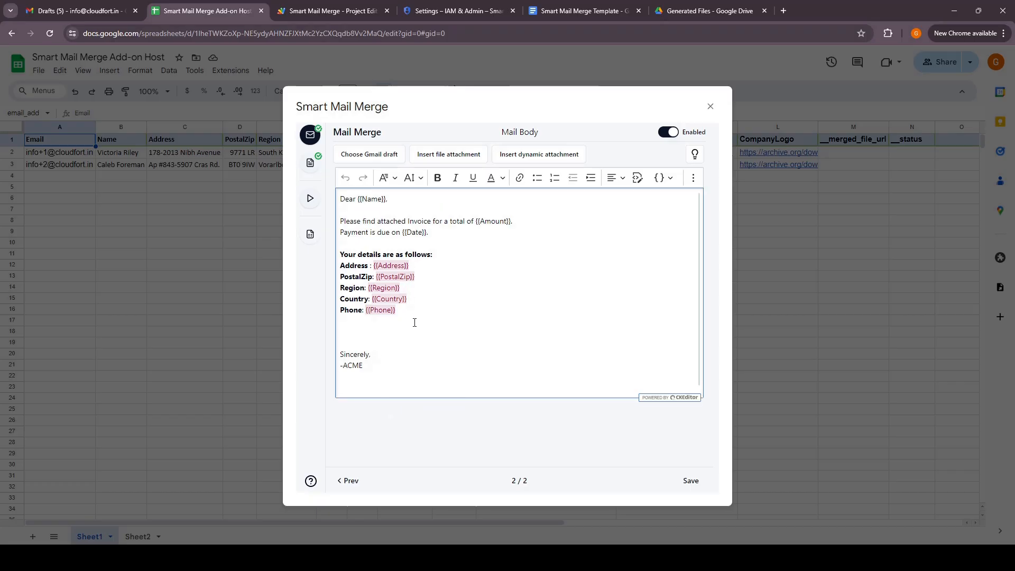
type("{")
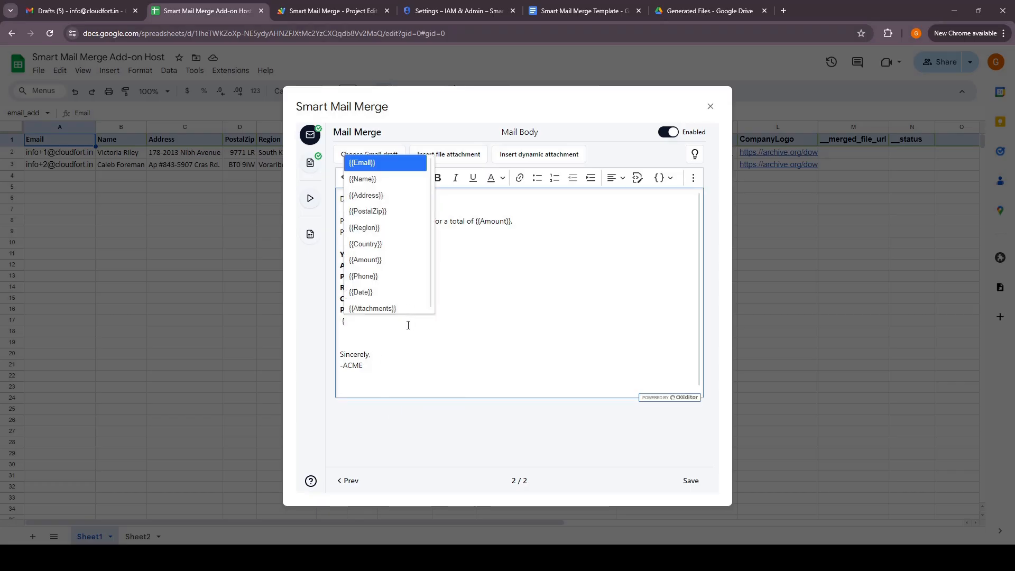
key("Down")
key("Down")
key("Down")
key("Down")
key("Down")
key("Down")
key("Down")
key("Down")
key("Return")
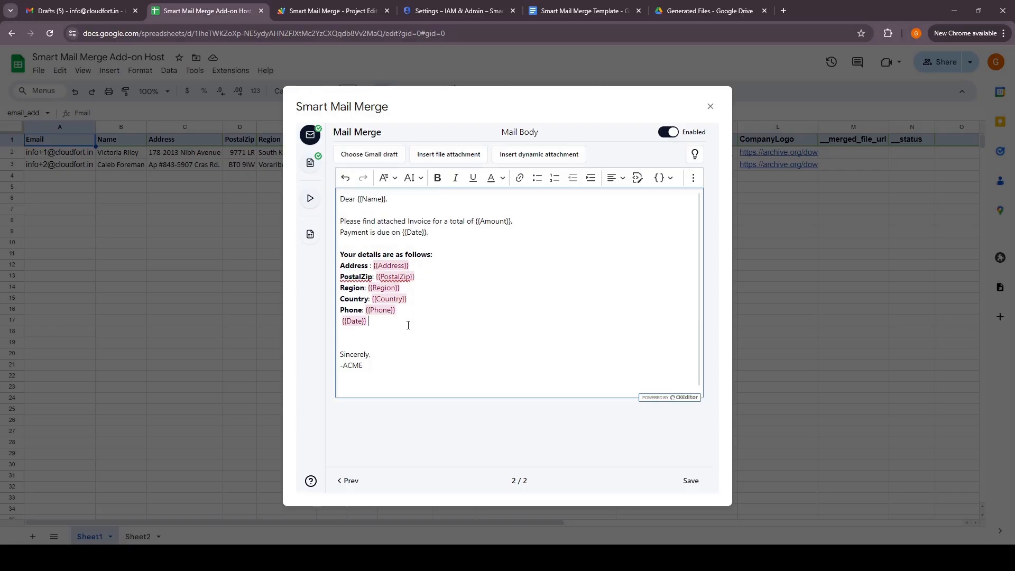
Put the label "Due Date:" in front of the new {{Date}} placeholder and remove the line's leading space.
type("Due Date :")
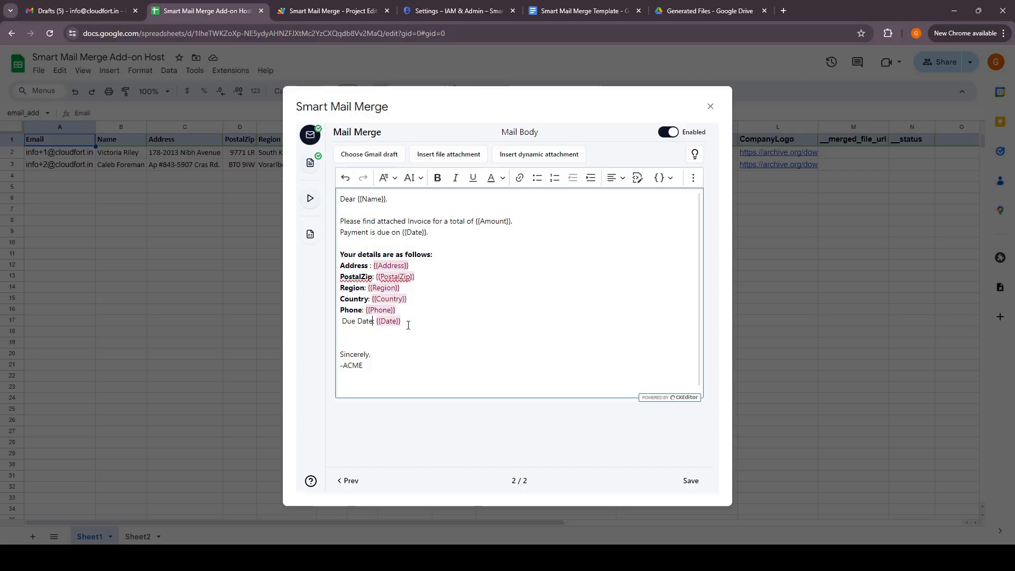
key("Home")
key("Delete")
Italicize the "Due Date" label in the mail body.
key("ctrl+shift+Right")
key("ctrl+shift+Right")
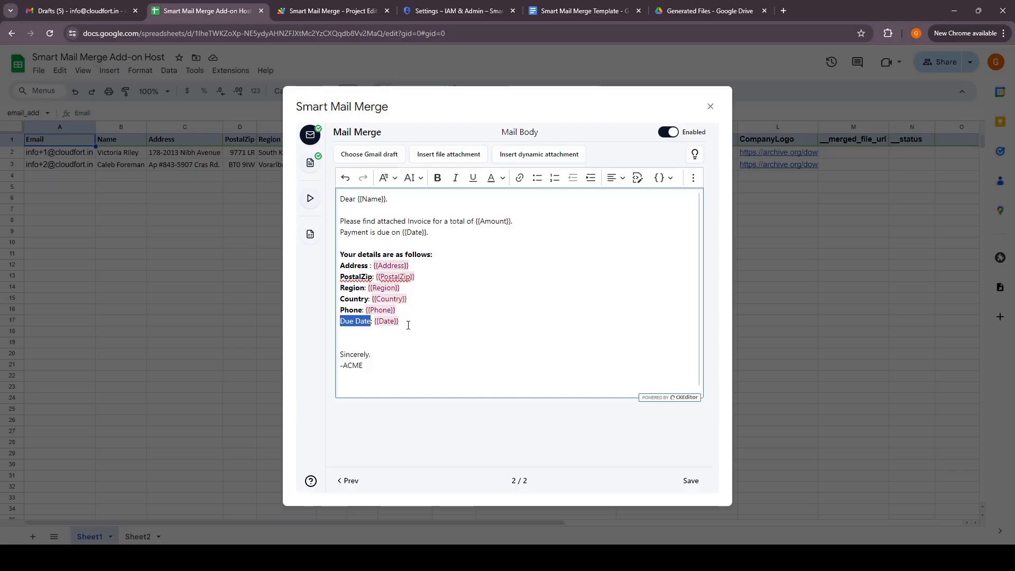
key("ctrl+o")
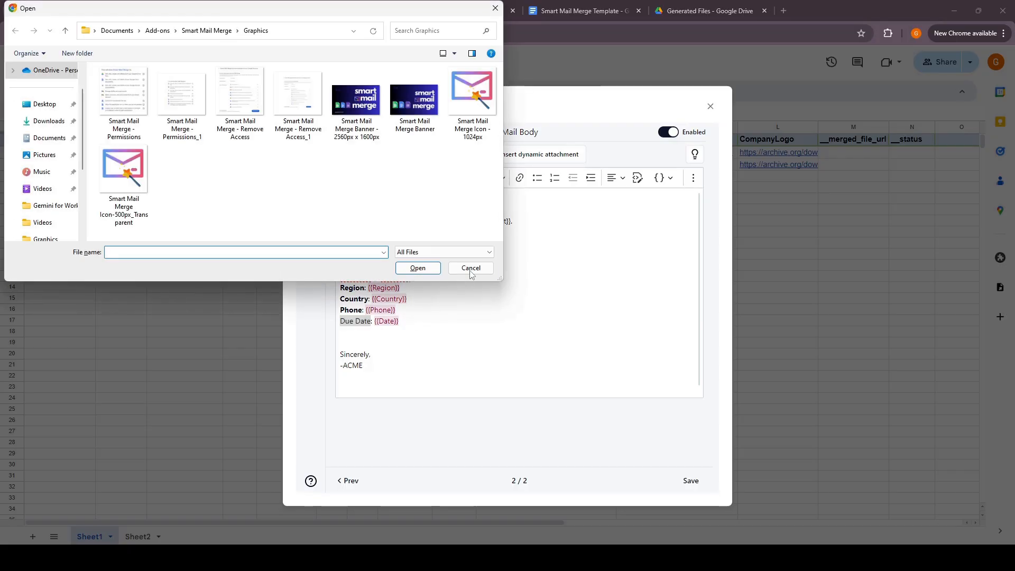
key("Escape")
key("ctrl+i")
left_click(404, 346)
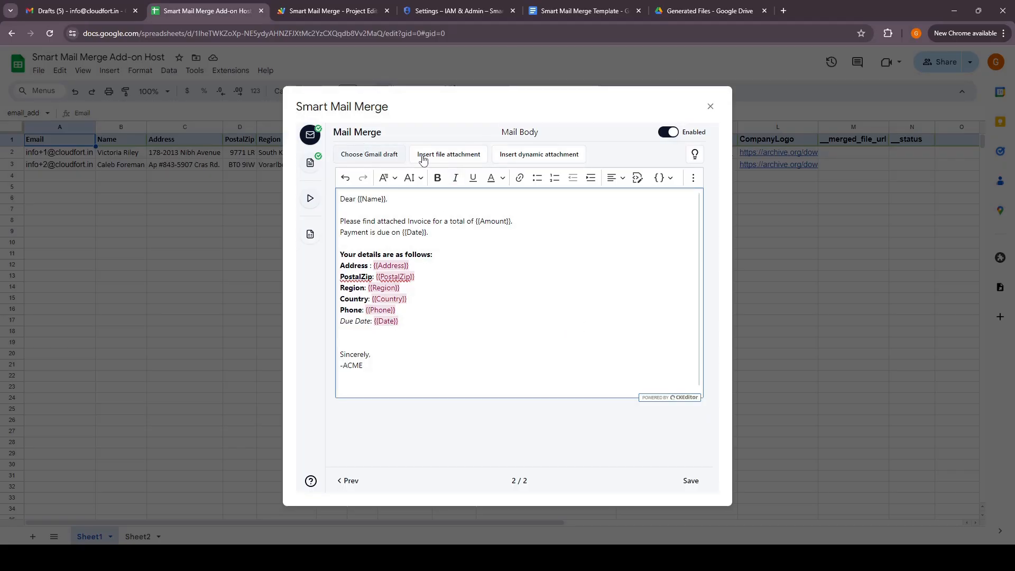
Attach the Smart Mail Merge image from My Drive to the email as a file attachment.
left_click(449, 157)
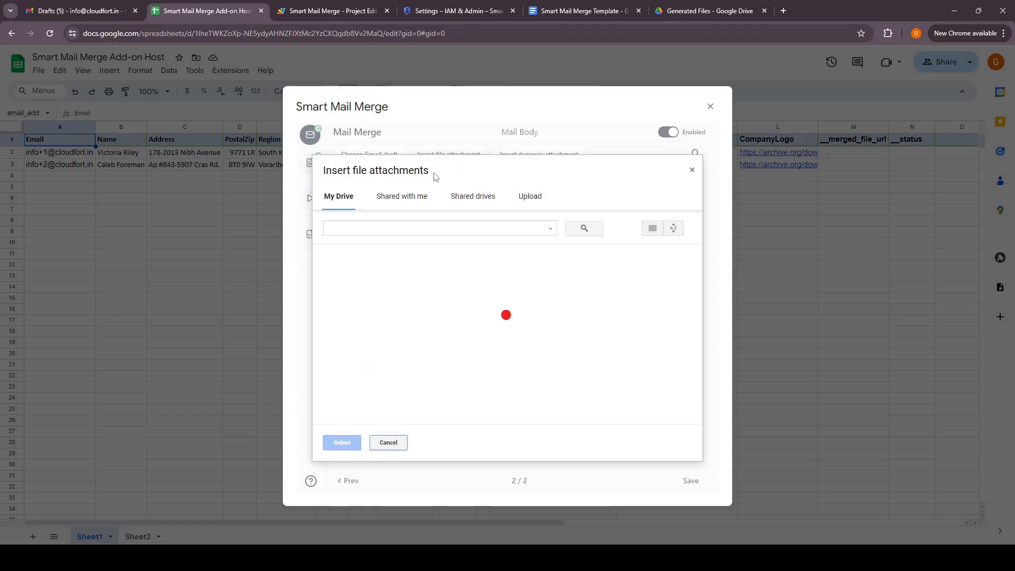
left_click(527, 198)
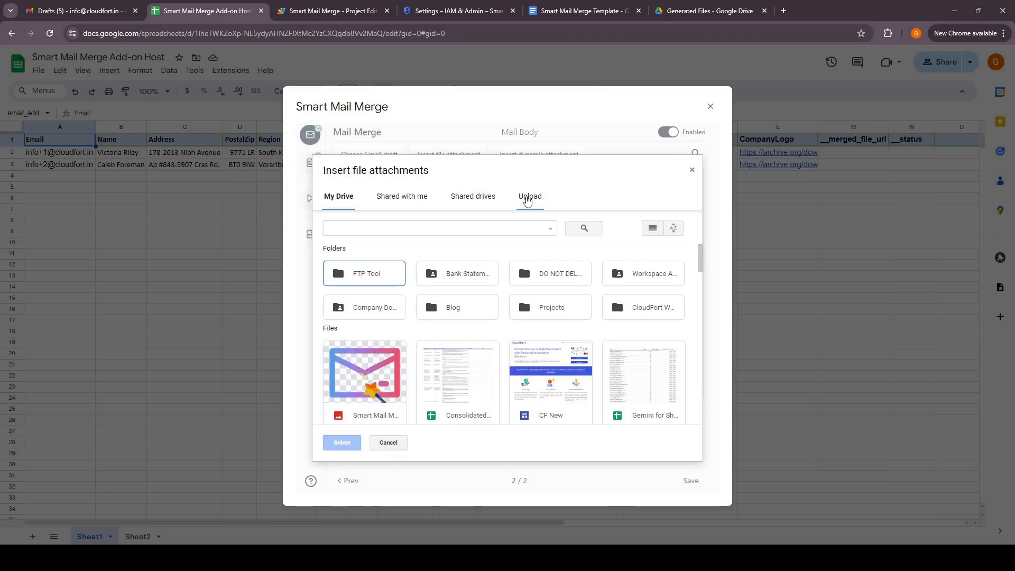
left_click(341, 201)
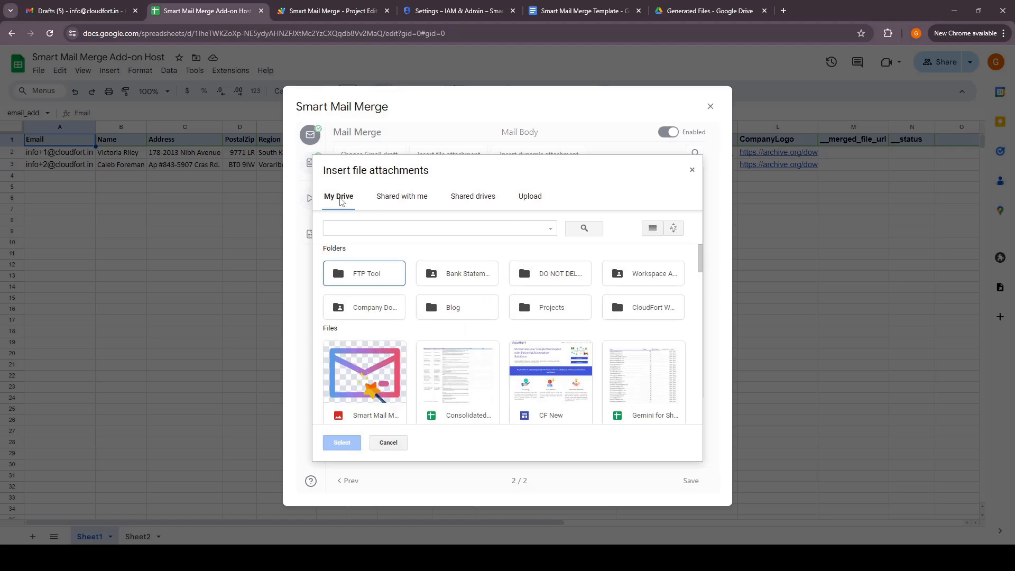
left_click(365, 373)
left_click(340, 444)
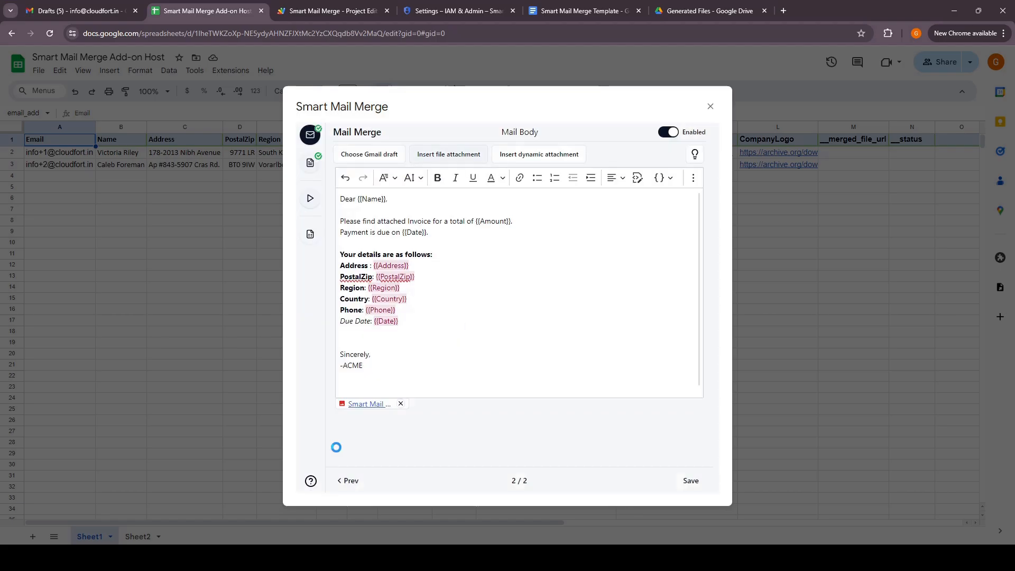
Close the dynamic attachment picker and move the add-on dialog aside to uncover the sheet's attachment URL columns.
left_click(521, 158)
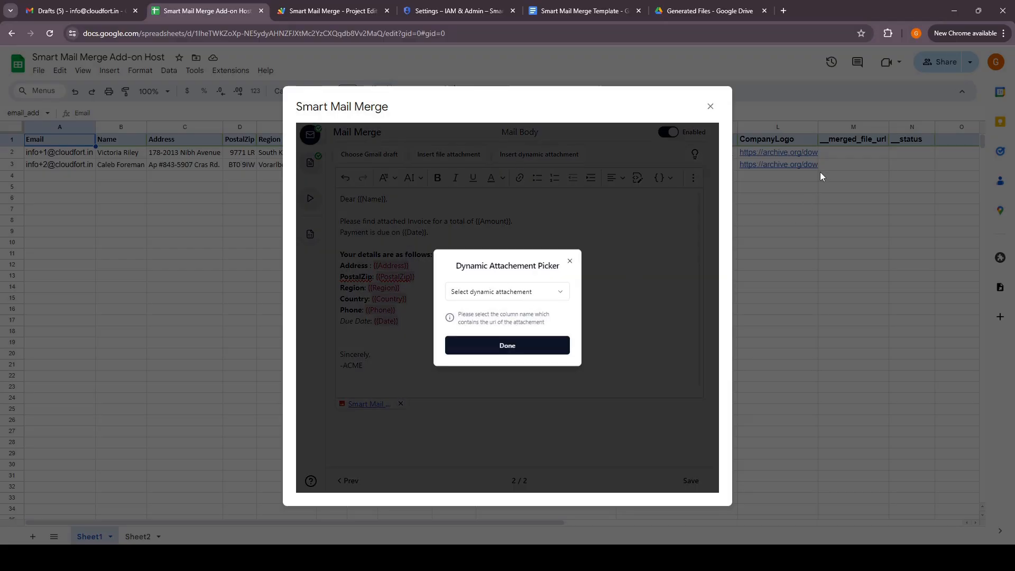
left_click_drag(579, 113, 300, 135)
left_click(308, 164)
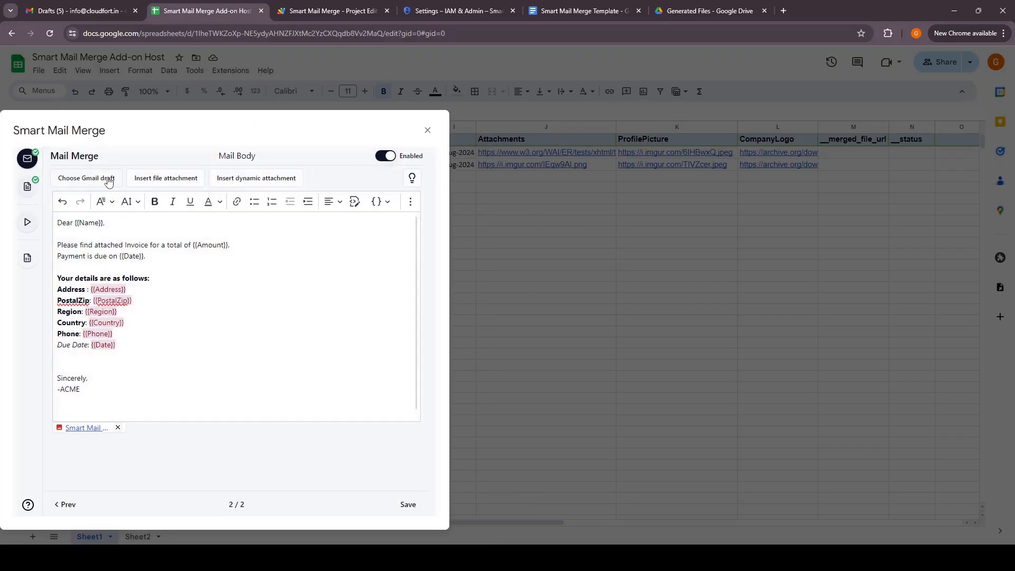
Add the ProfilePicture column as a dynamic attachment of the email.
left_click(254, 178)
left_click(227, 317)
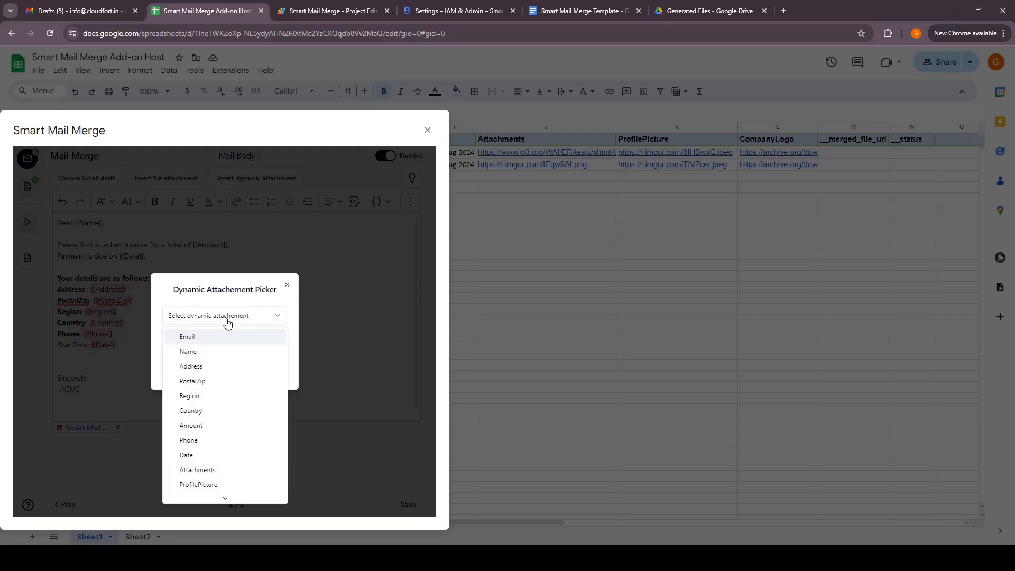
scroll(213, 483, "down", 1)
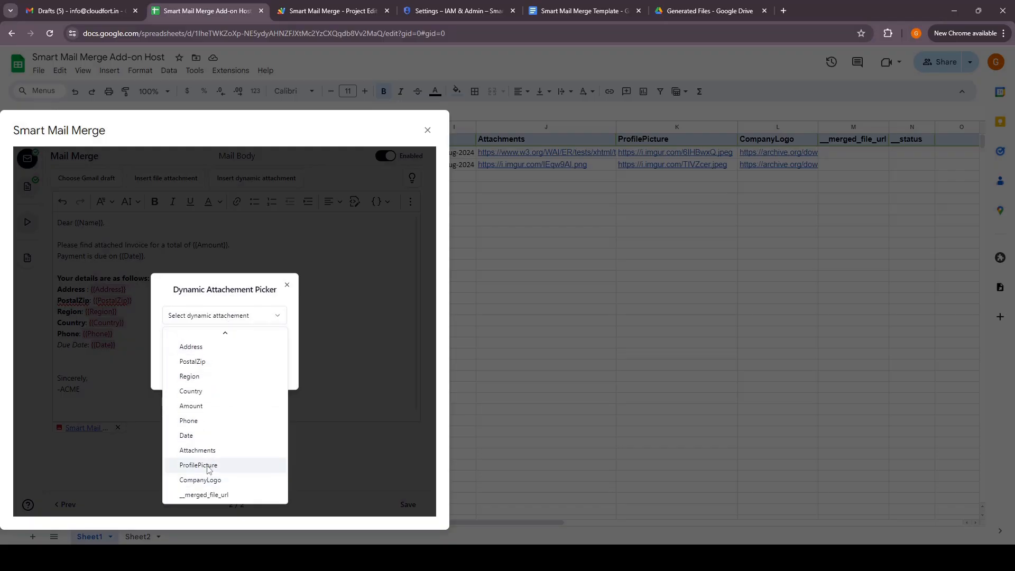
left_click(208, 467)
left_click(239, 369)
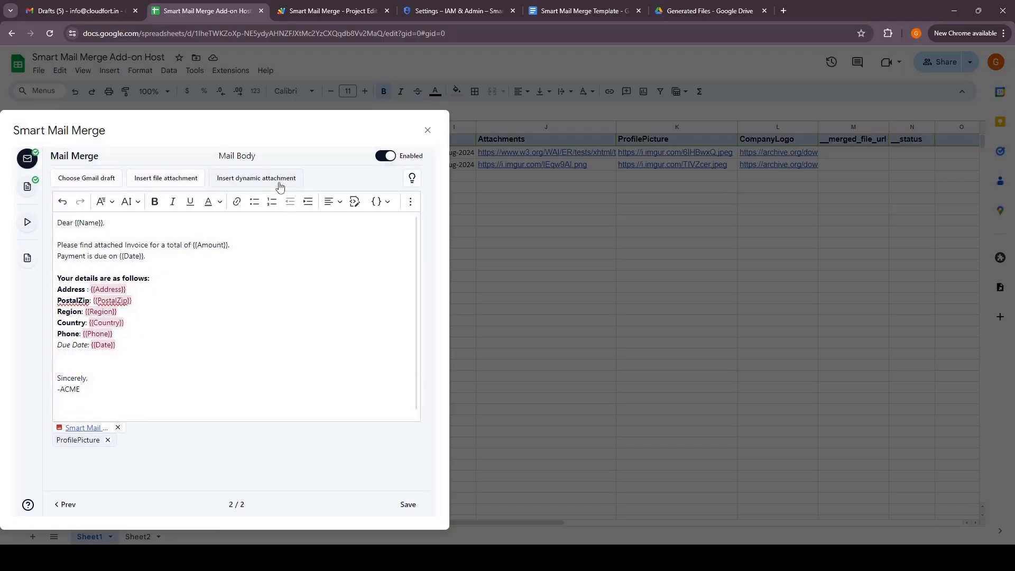
Add the Attachments column as a second dynamic attachment of the email.
left_click(279, 180)
left_click(247, 317)
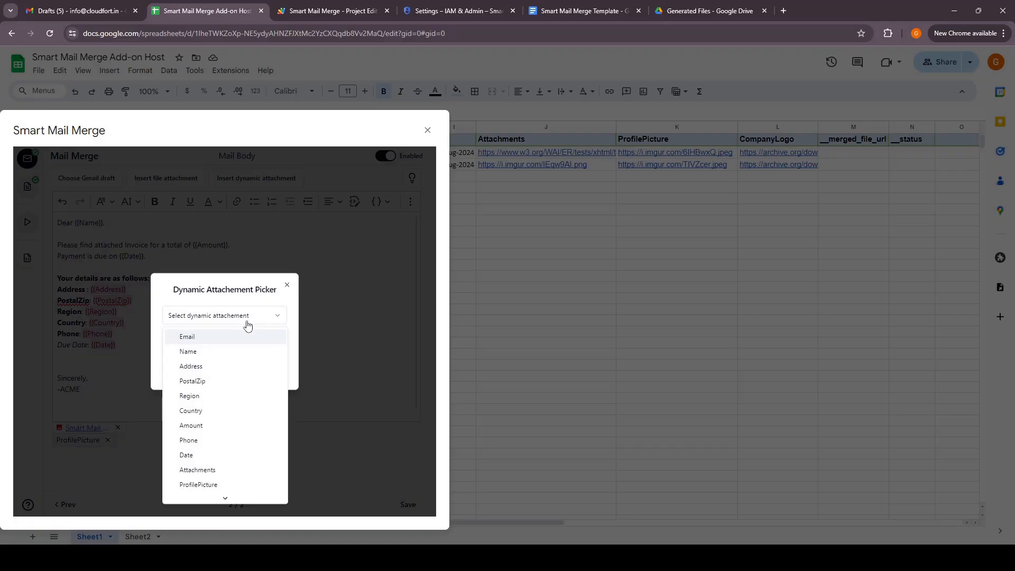
left_click(219, 471)
left_click(223, 374)
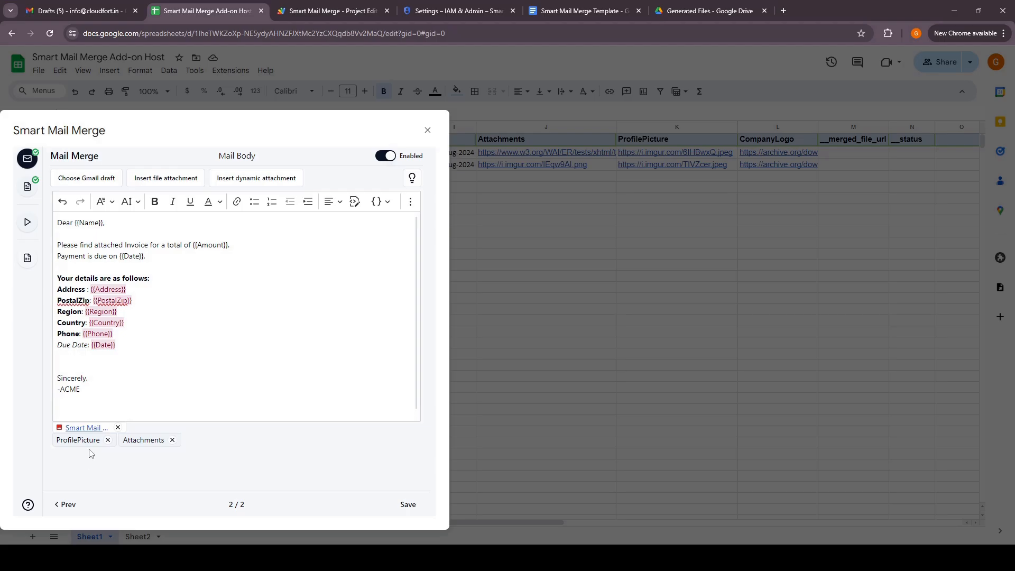
Save the mail merge configuration with its attachments and send a test mail to yourself.
left_click_drag(261, 132, 529, 75)
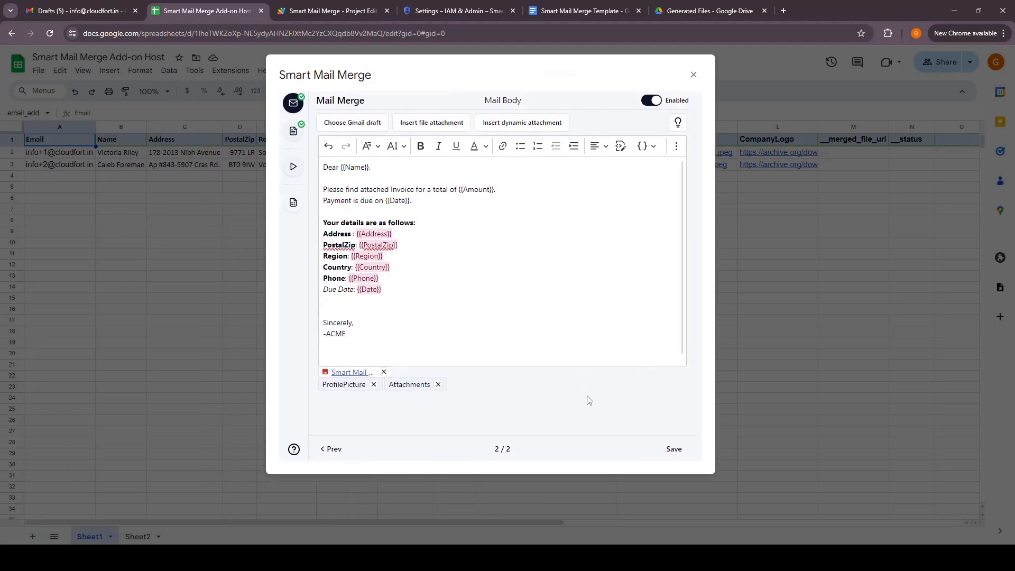
left_click(680, 453)
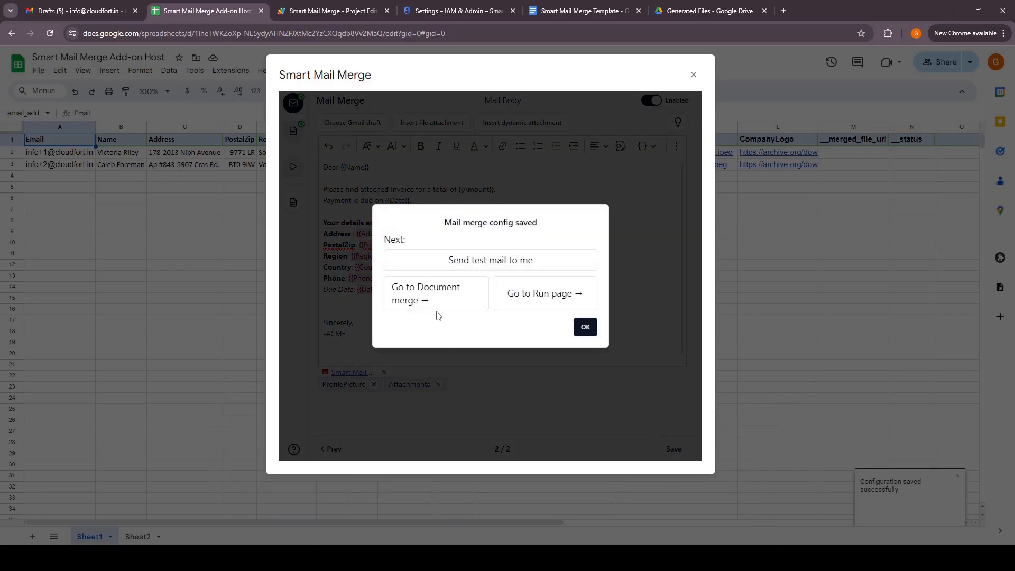
left_click(503, 267)
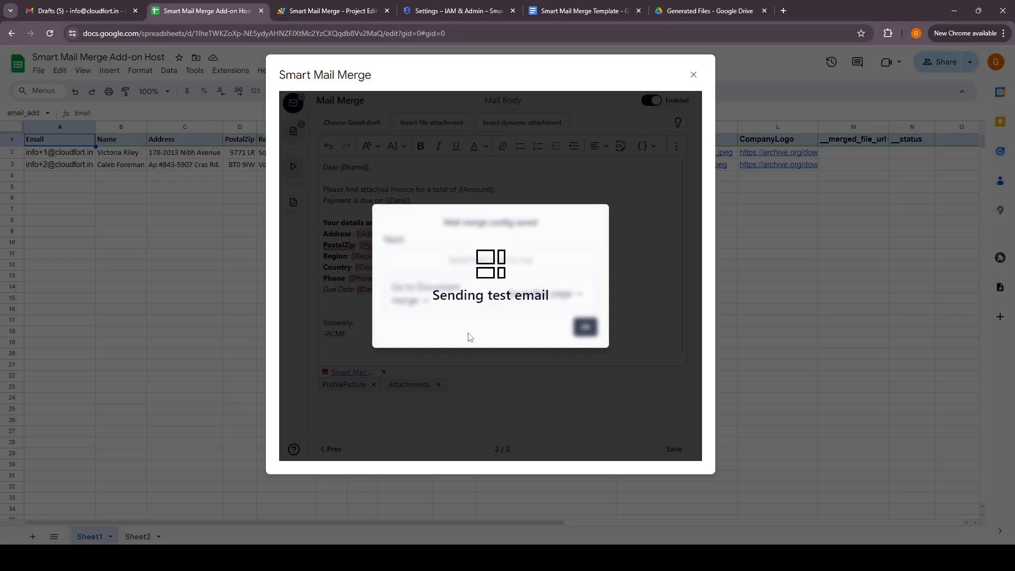
Switch to the Gmail inbox and refresh it to check for the arrival of the test email.
left_click(82, 15)
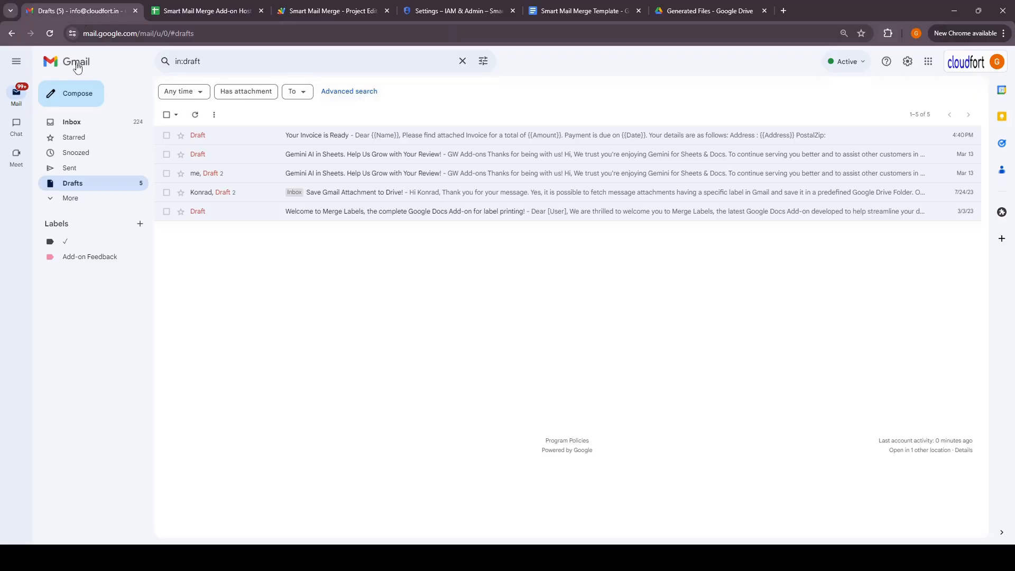
left_click(75, 121)
left_click(195, 7)
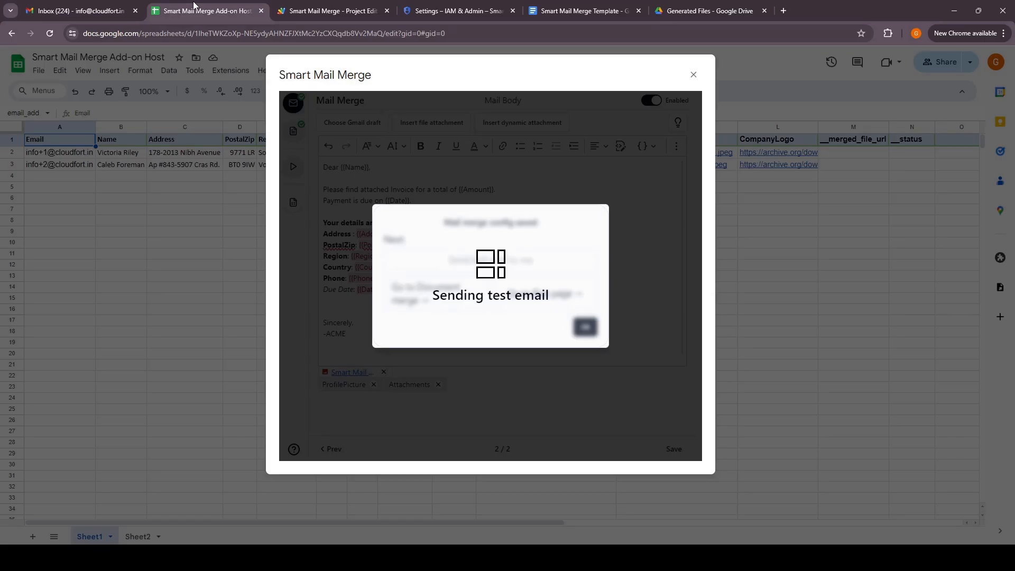
left_click(100, 8)
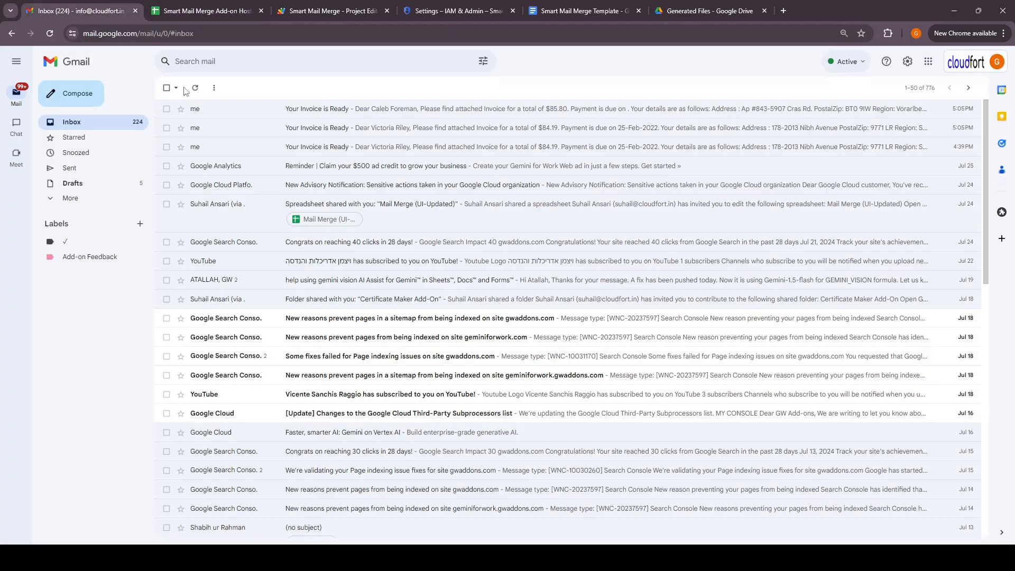
left_click(195, 87)
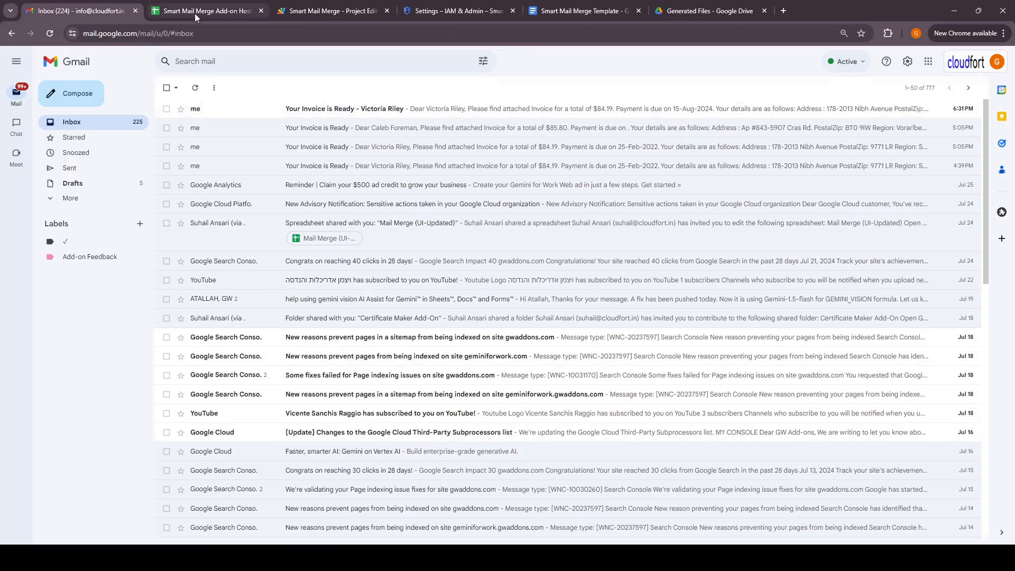
left_click(195, 11)
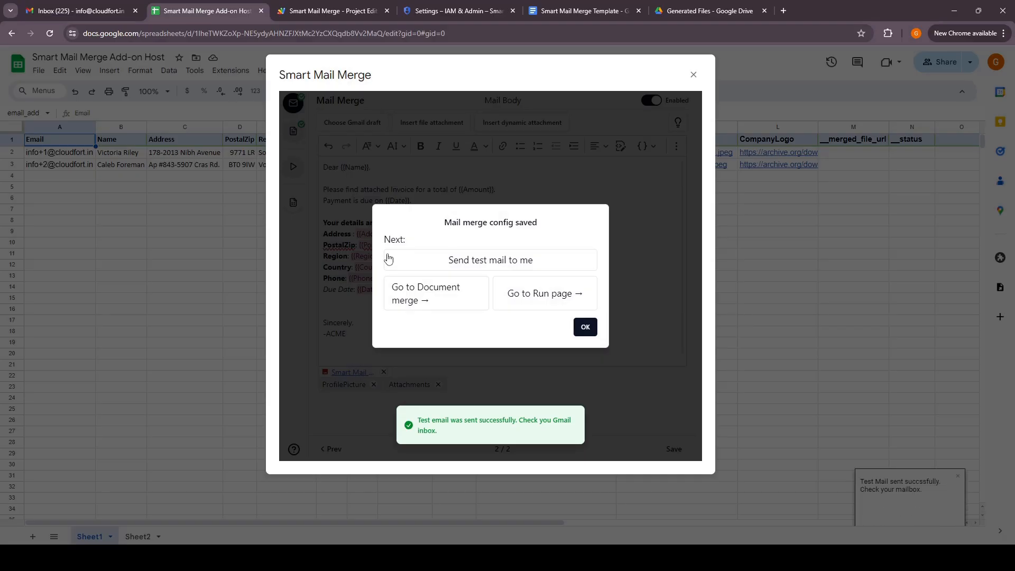
left_click(53, 11)
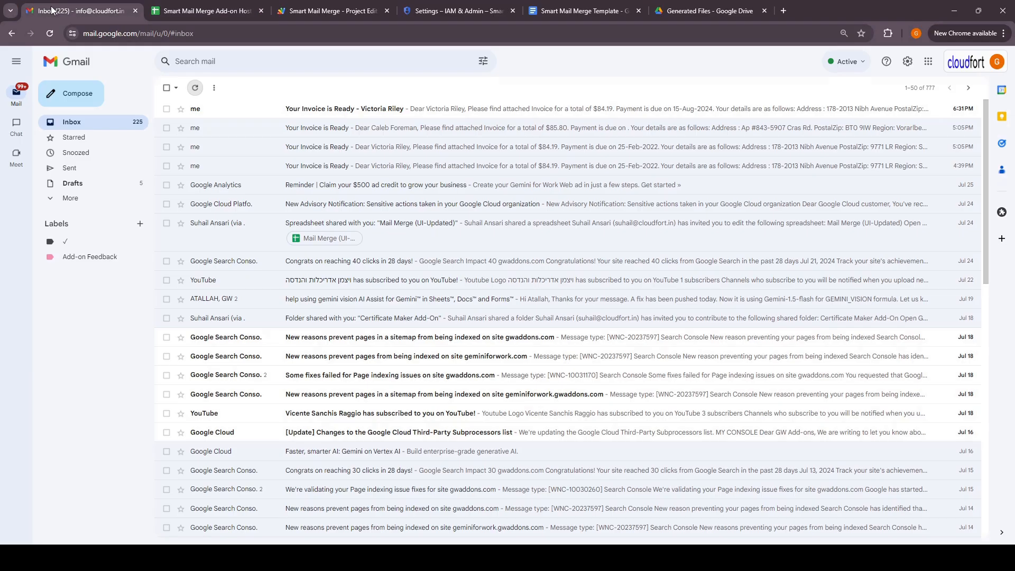
Open the newest "Your Invoice is Ready" test email and review its merged text and image attachments.
left_click(390, 112)
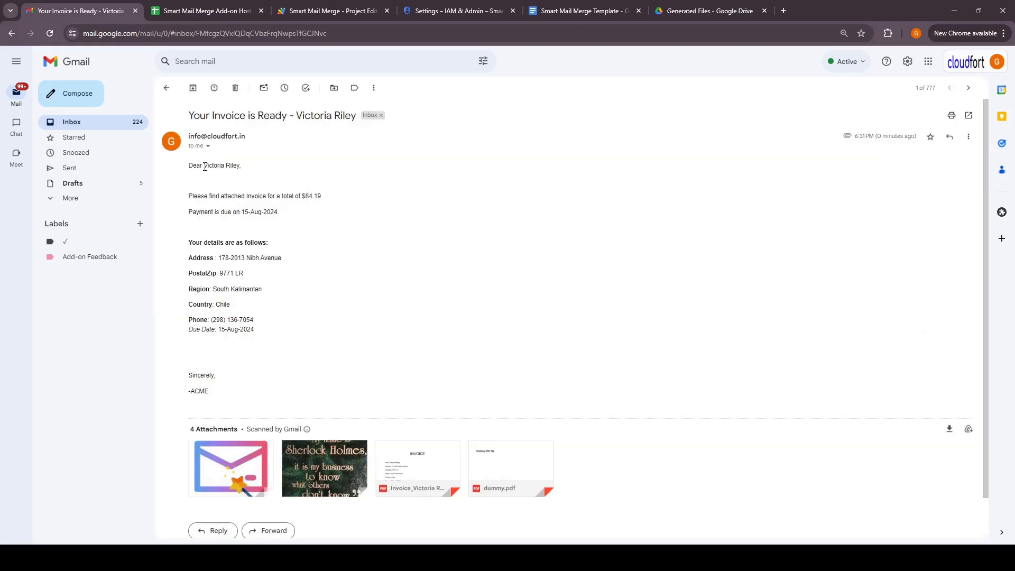
left_click_drag(204, 166, 249, 172)
scroll(252, 266, "down", 1)
mouse_move(209, 419)
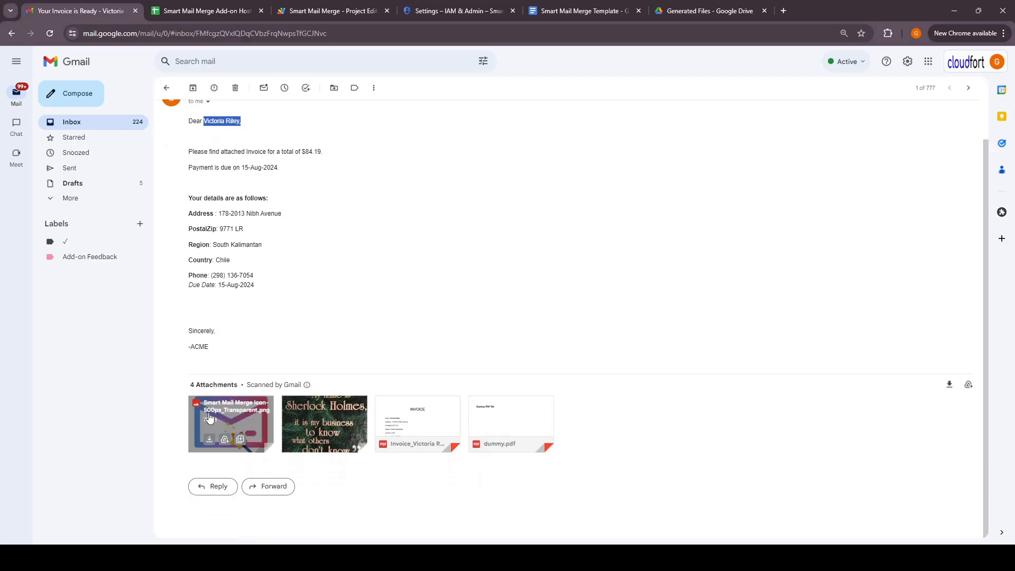
left_click(240, 414)
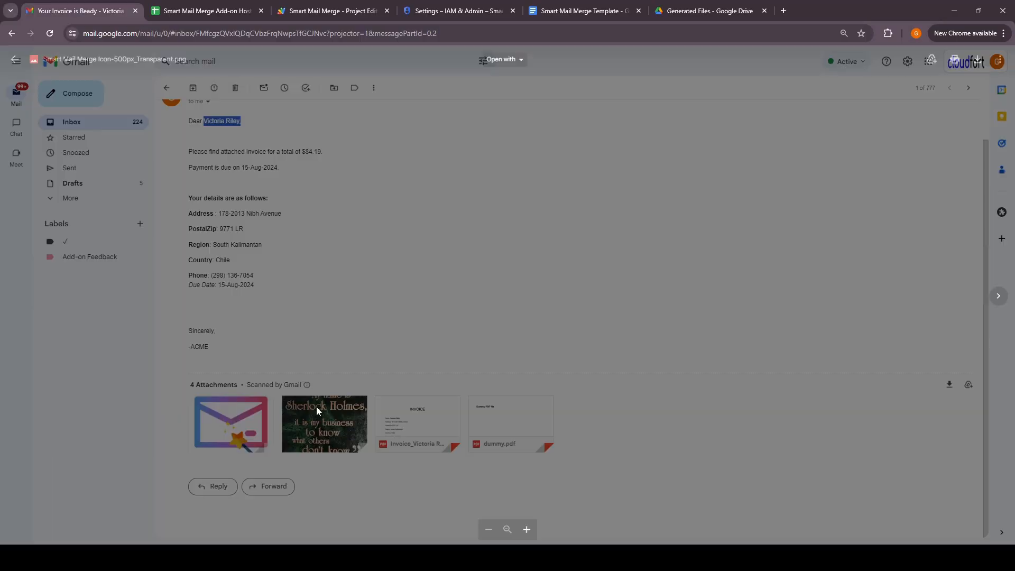
mouse_move(335, 414)
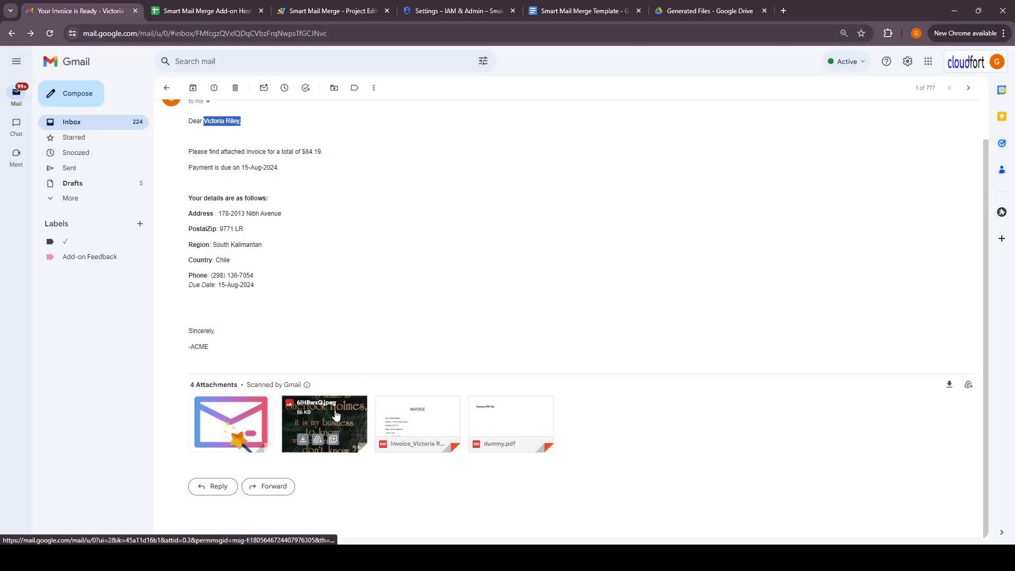
Preview the generated invoice PDF attached to the test email and close the preview.
left_click(224, 11)
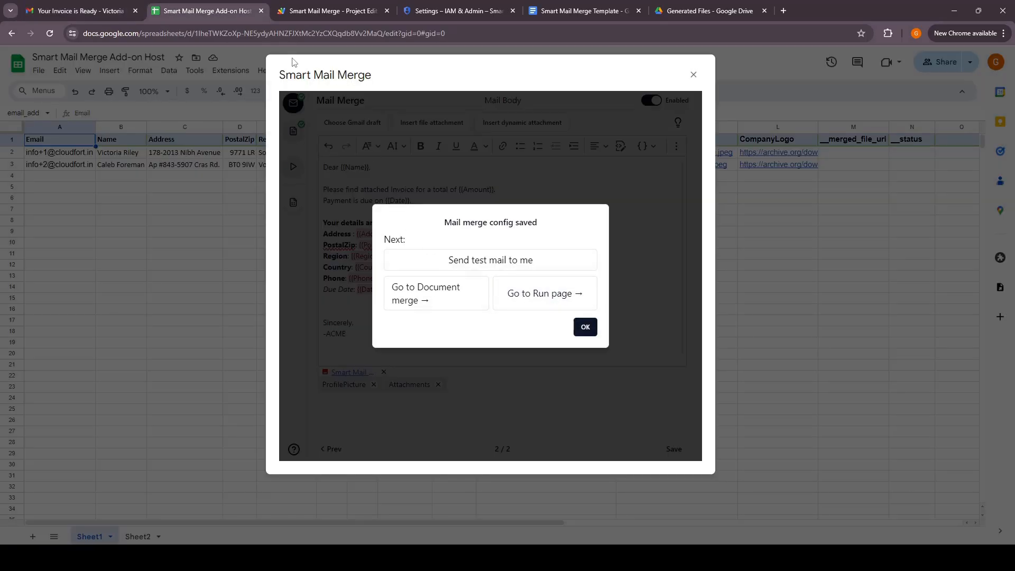
left_click(80, 10)
left_click(402, 417)
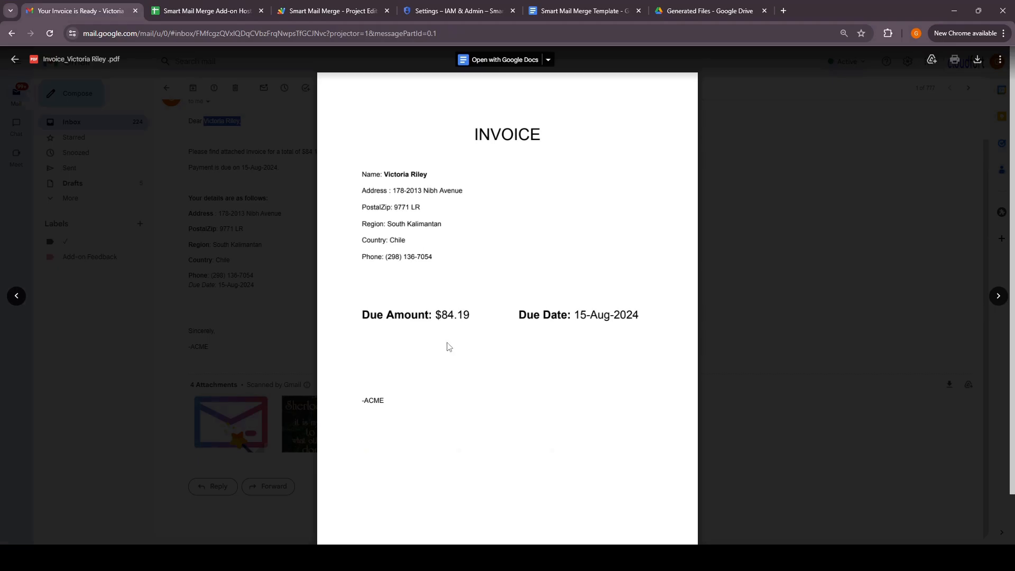
left_click(310, 252)
Return to the spreadsheet, dismiss the saved-configuration dialog and open the Document Merge settings.
left_click(197, 6)
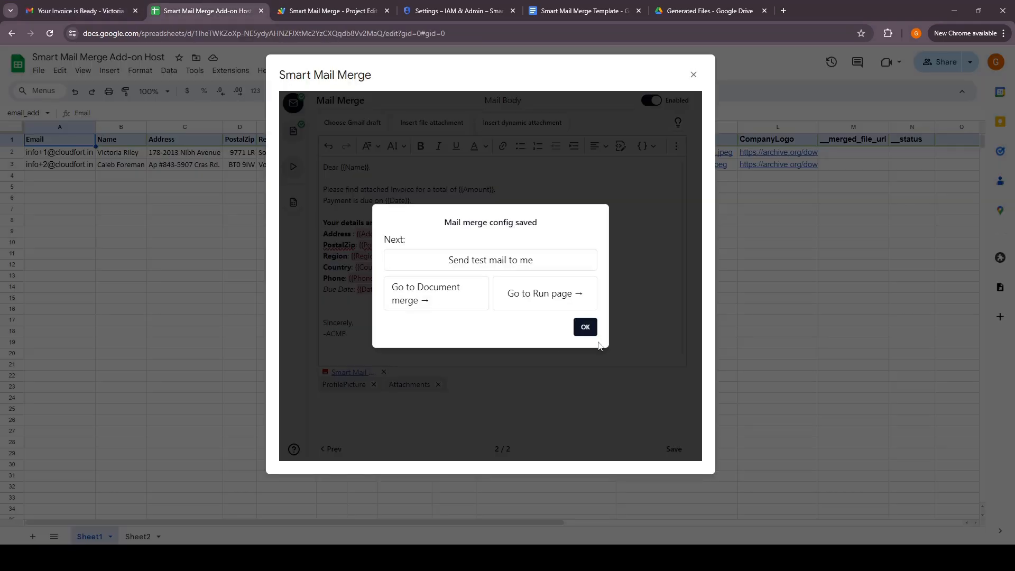
left_click(585, 327)
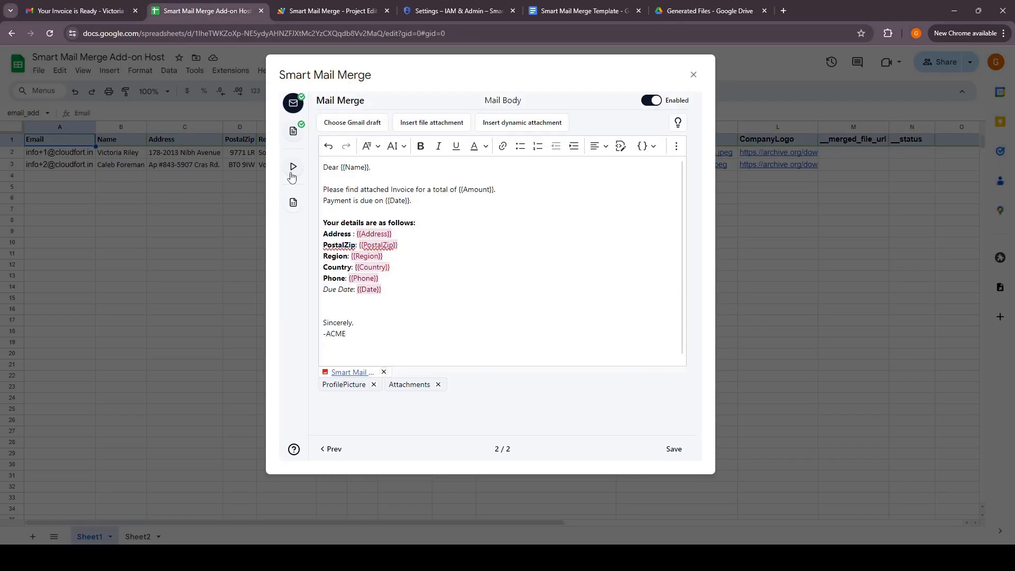
left_click(294, 132)
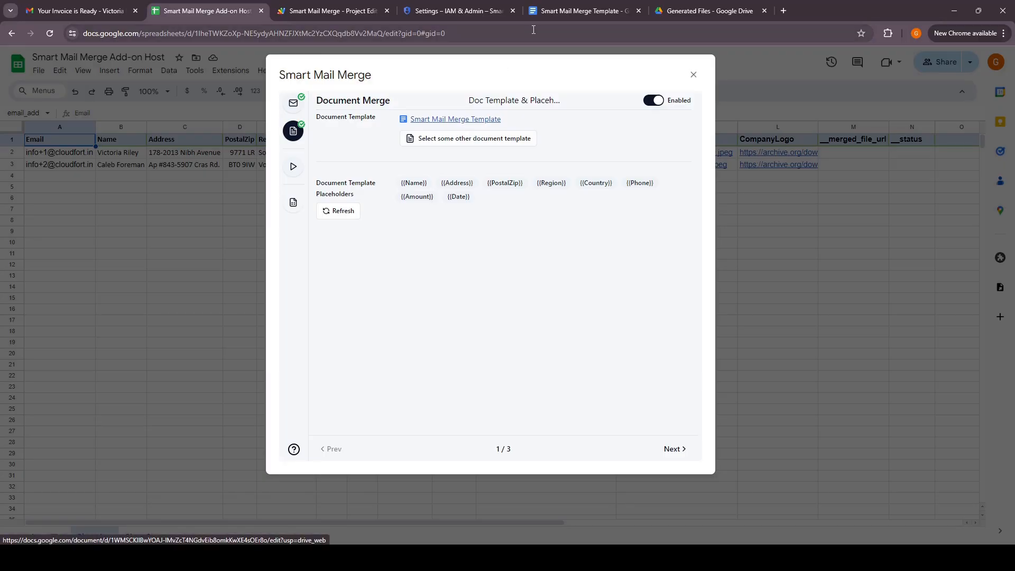
Examine the placeholders in the Smart Mail Merge Template document and return Gmail to the inbox list.
left_click(558, 13)
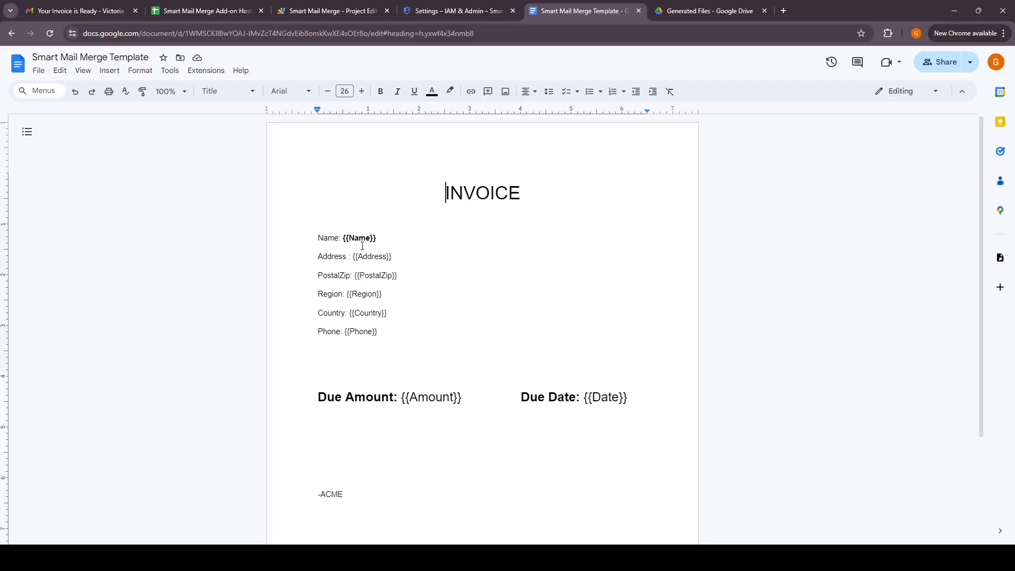
left_click(82, 10)
left_click(166, 92)
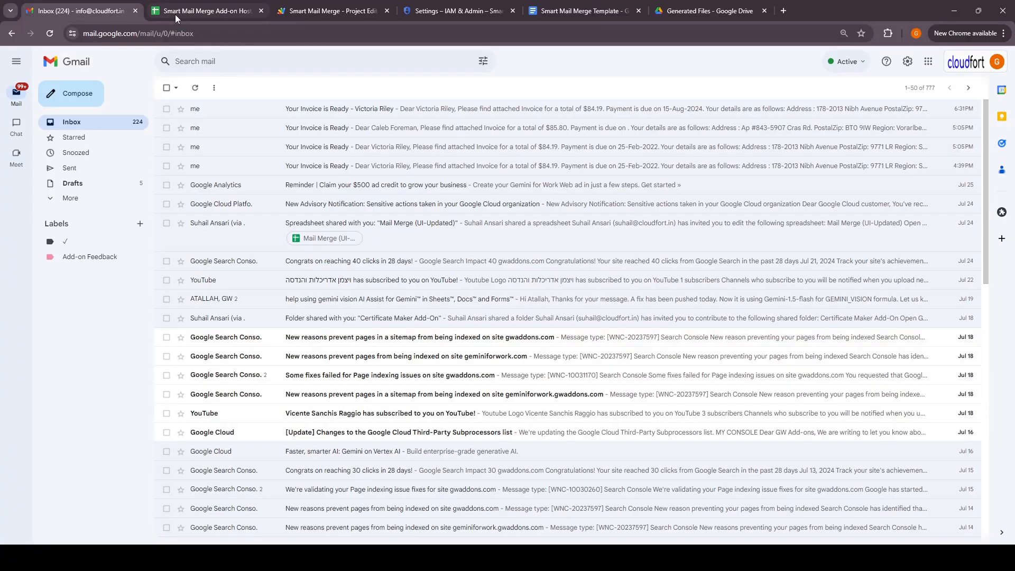
Back in the spreadsheet, refresh the document template placeholders and continue to the Merge File Settings page.
left_click(175, 15)
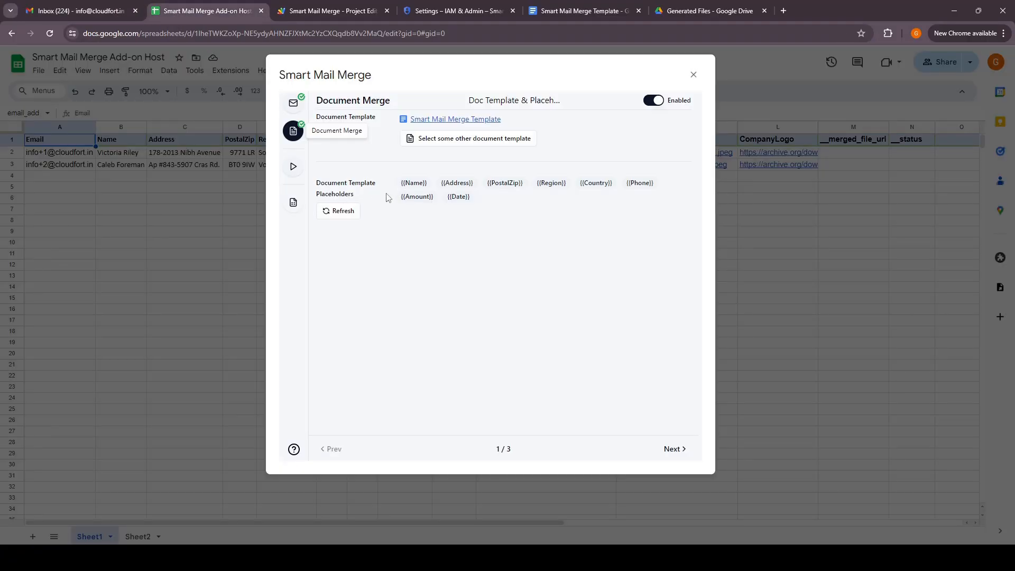
left_click(355, 210)
left_click(342, 213)
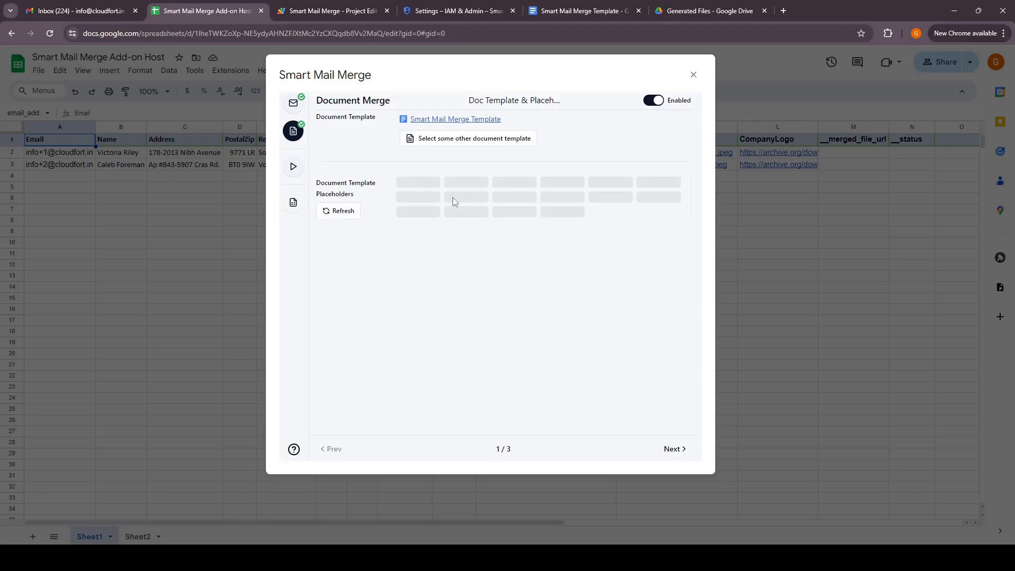
left_click(673, 450)
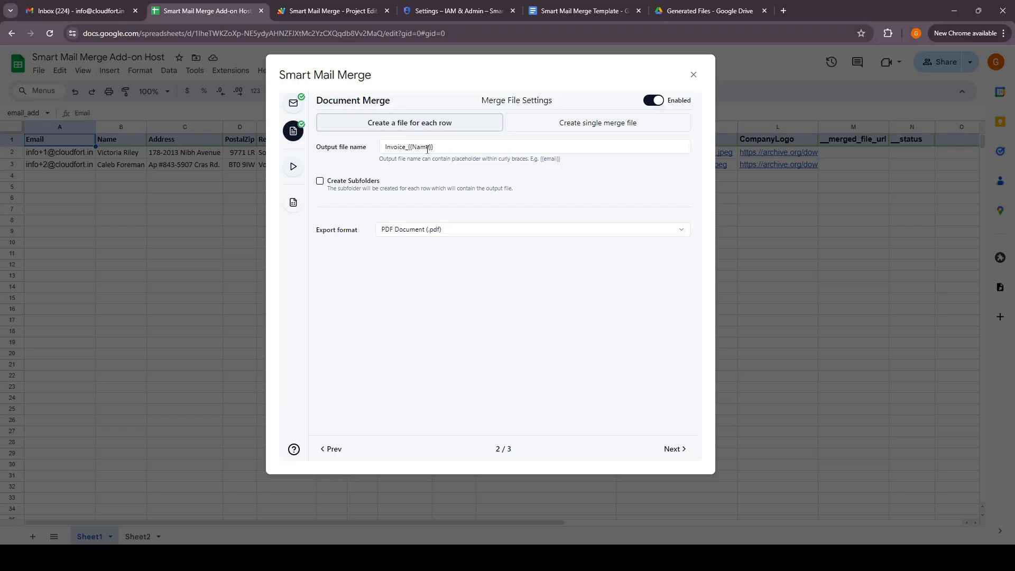
Examine the {{Name}} placeholder in the output file name and the settings offered by the Create Subfolders option.
left_click_drag(433, 147, 410, 149)
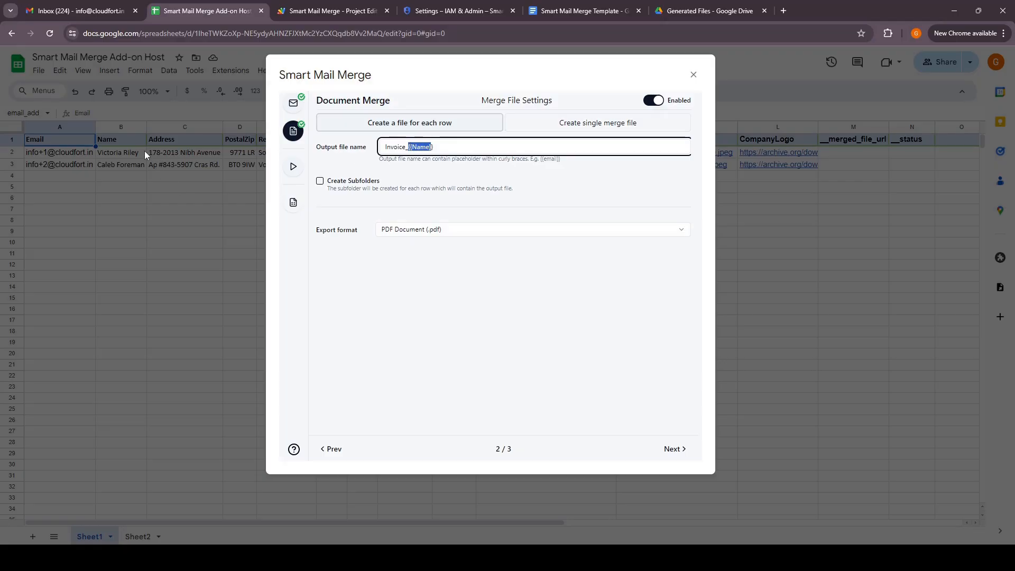
left_click(348, 183)
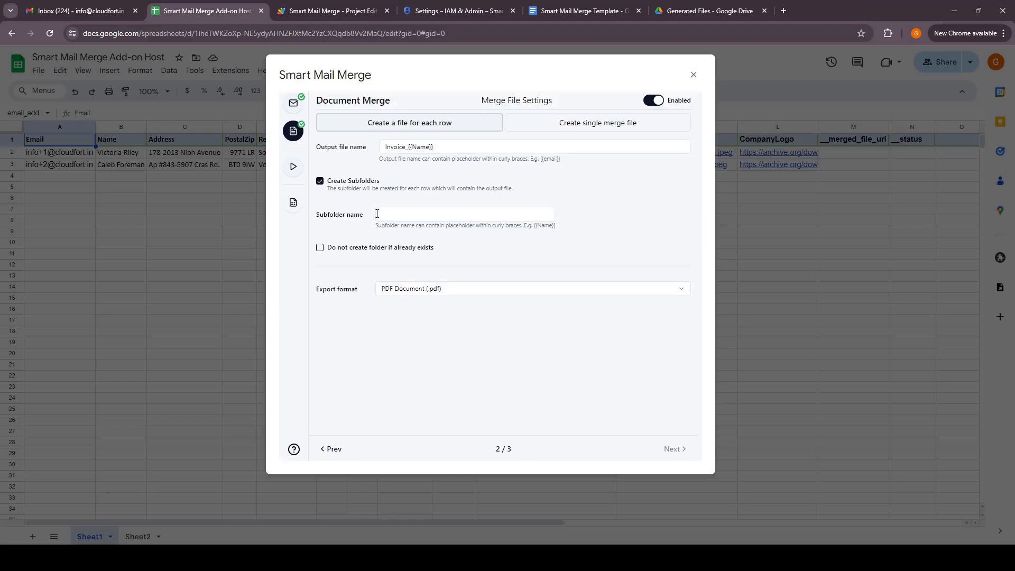
left_click(339, 183)
Choose PDF Document (.pdf) as the export format and continue to the Parent Folder & Share page.
left_click(427, 232)
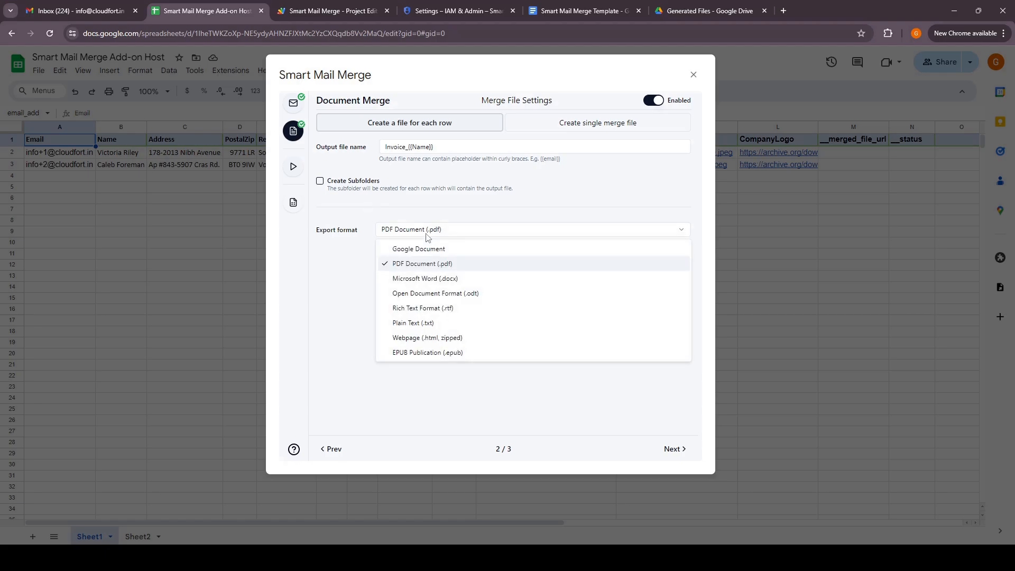
left_click(420, 265)
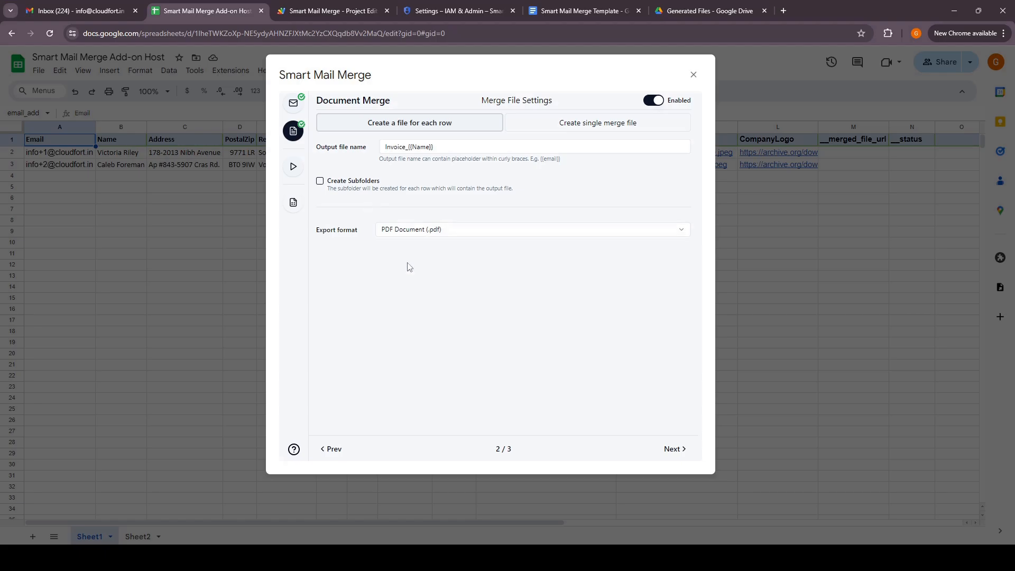
left_click(674, 449)
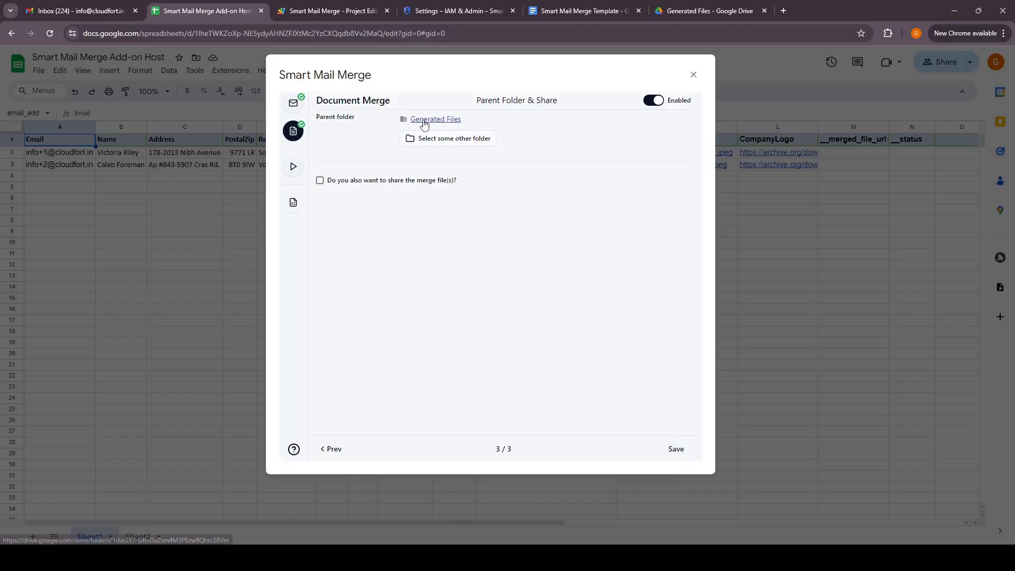
Check the contents of the Generated Files folder in Google Drive, reload it and return to the spreadsheet.
left_click(714, 6)
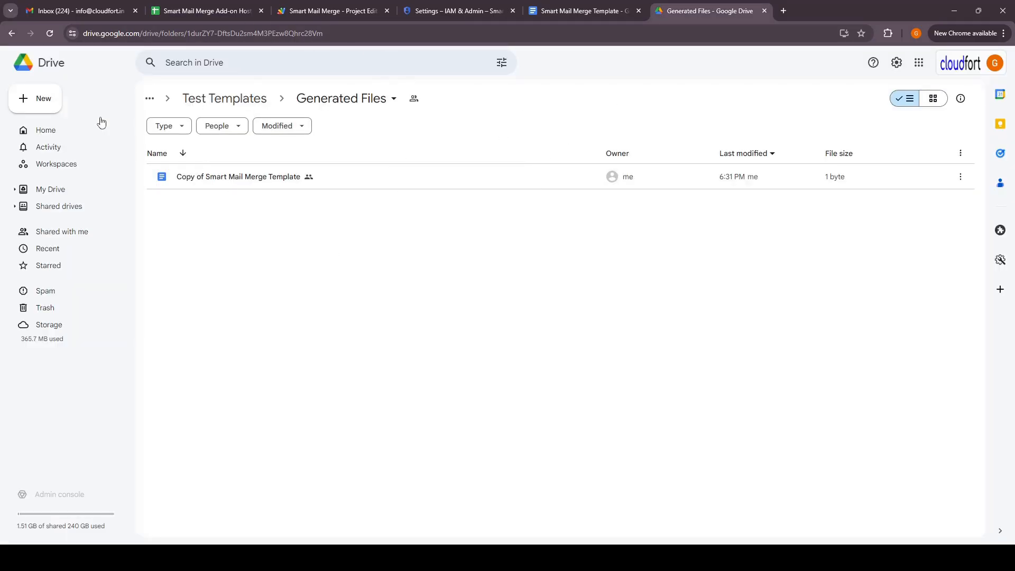
left_click(49, 33)
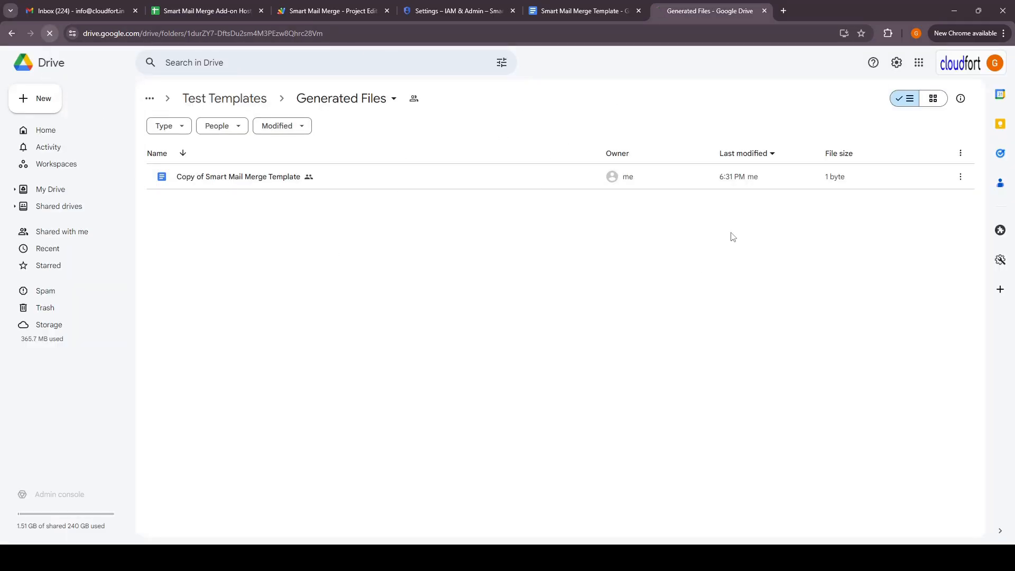
left_click(213, 12)
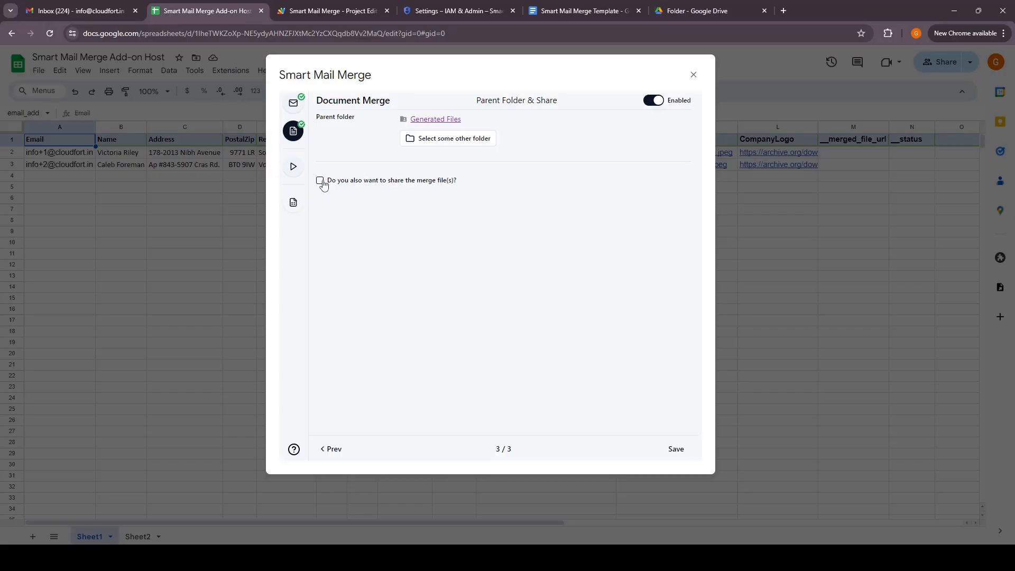
left_click(320, 181)
left_click(425, 205)
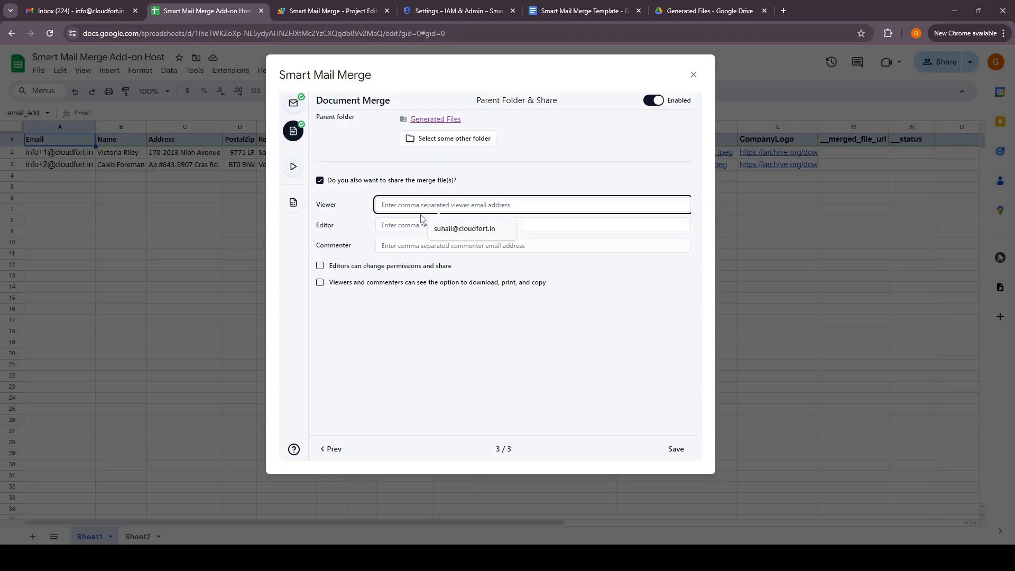
left_click(424, 224)
left_click(409, 245)
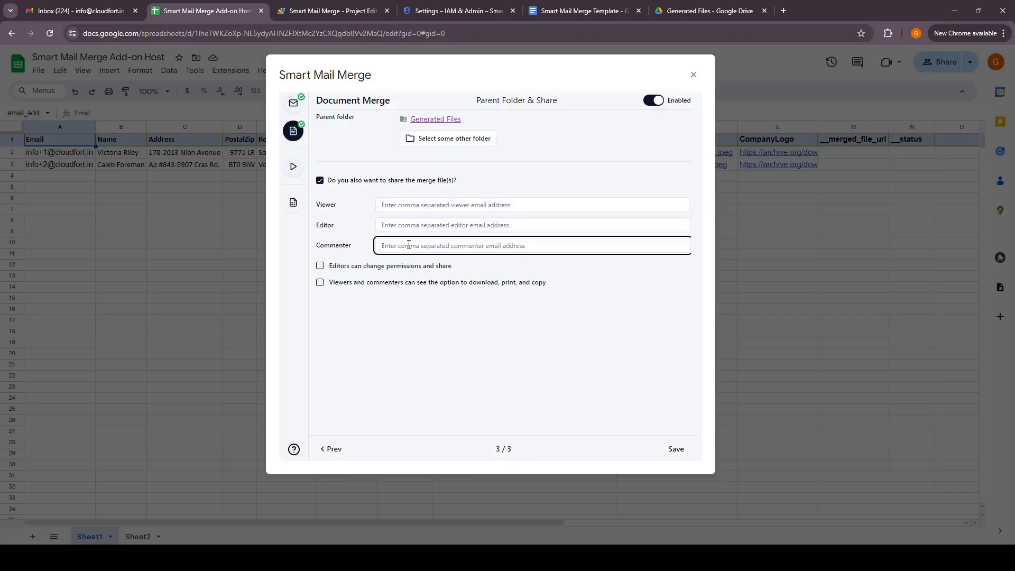
left_click(320, 182)
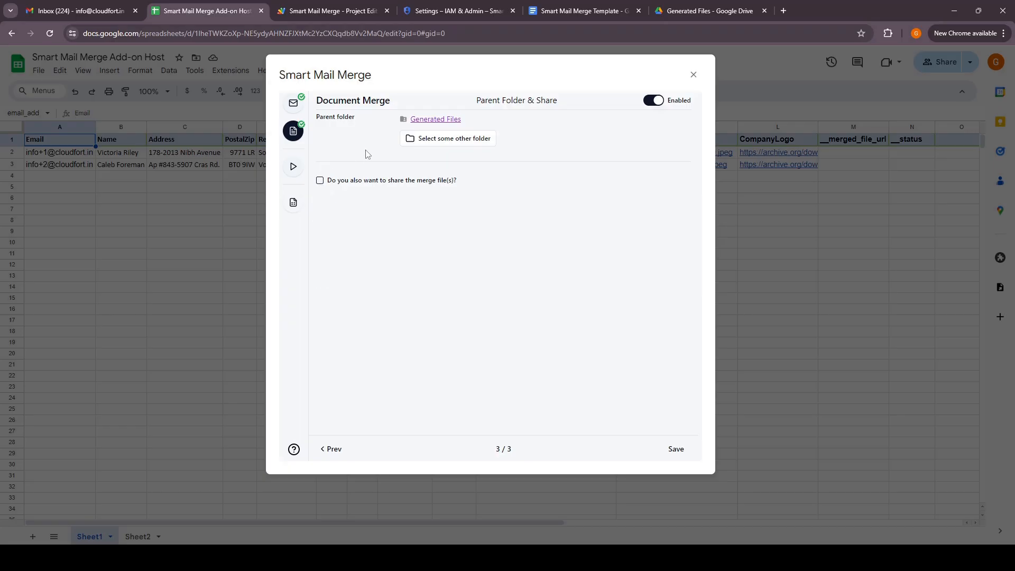
Save the document merge configuration.
left_click(679, 451)
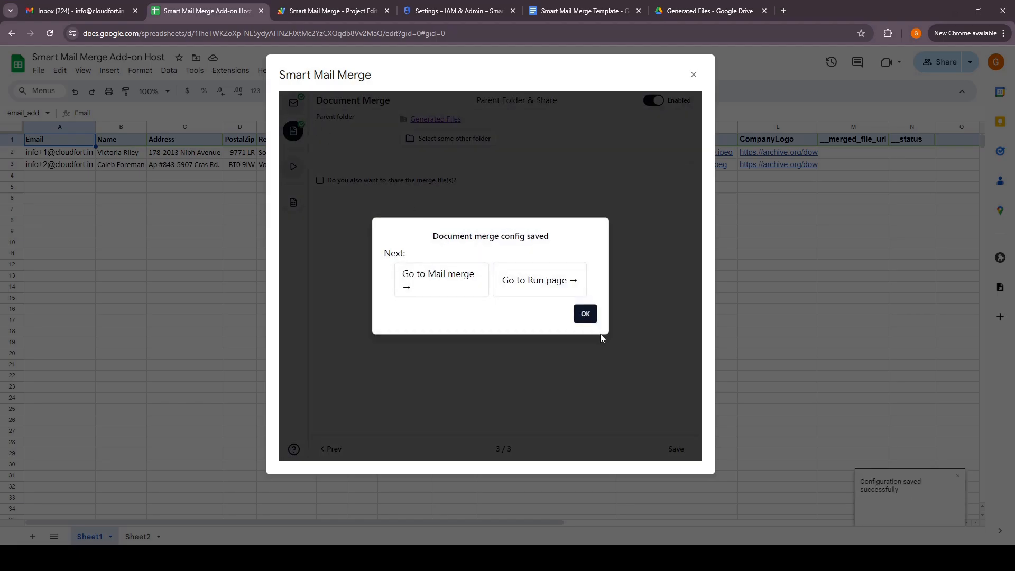
Go to the Run page, run the mail and document merge immediately, and move the dialog to watch the sheet's status columns.
left_click(585, 314)
left_click(294, 169)
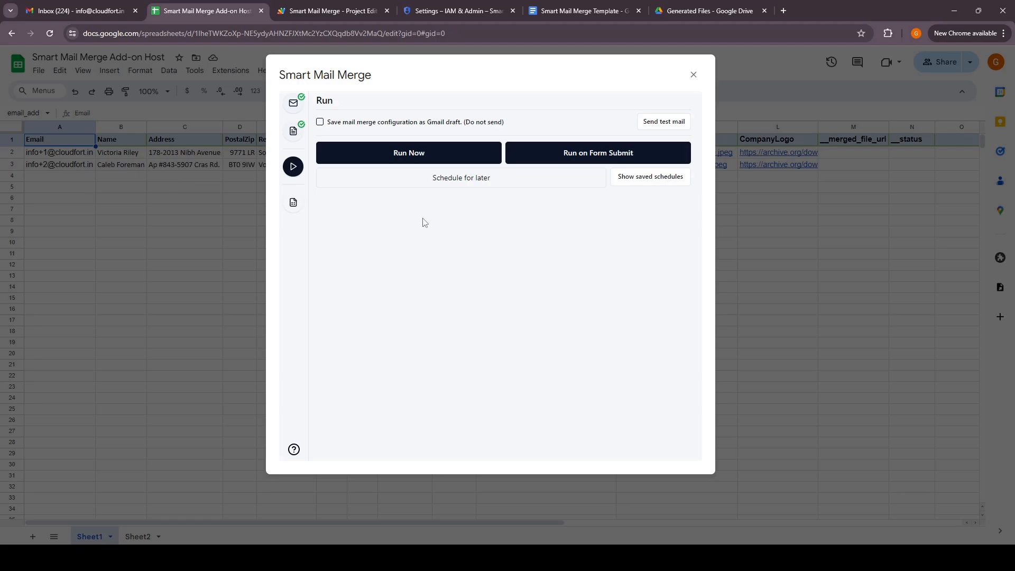
left_click(435, 157)
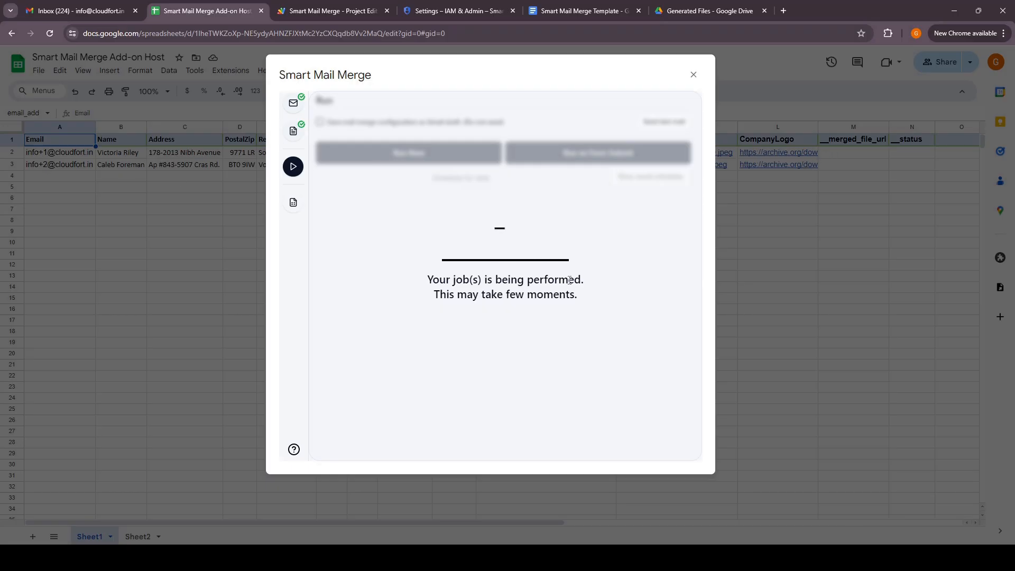
left_click_drag(594, 74, 580, 99)
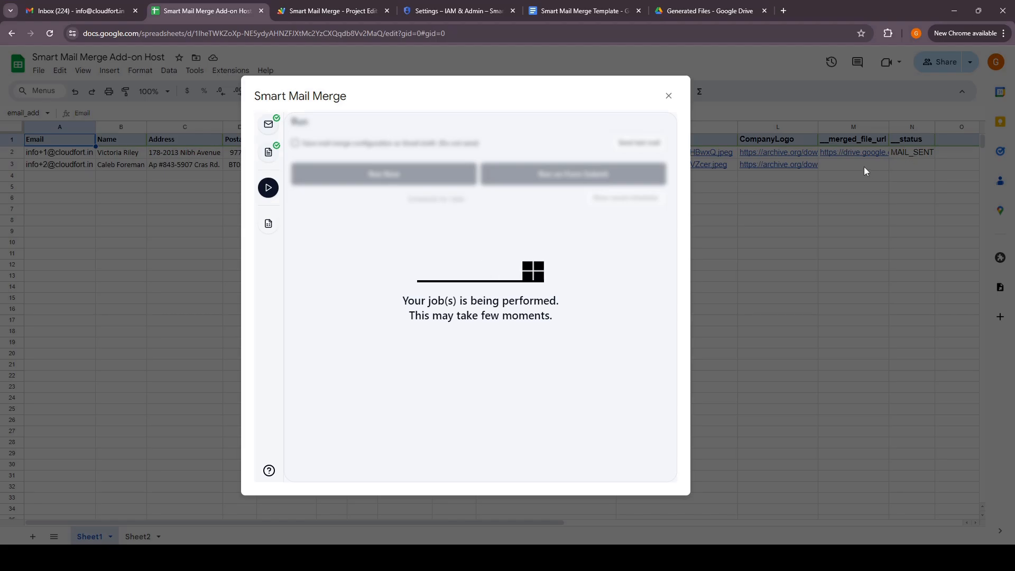
Refresh the Gmail inbox and review the first data row's invoice email, including its merged text, attachments and recipient details.
left_click(105, 10)
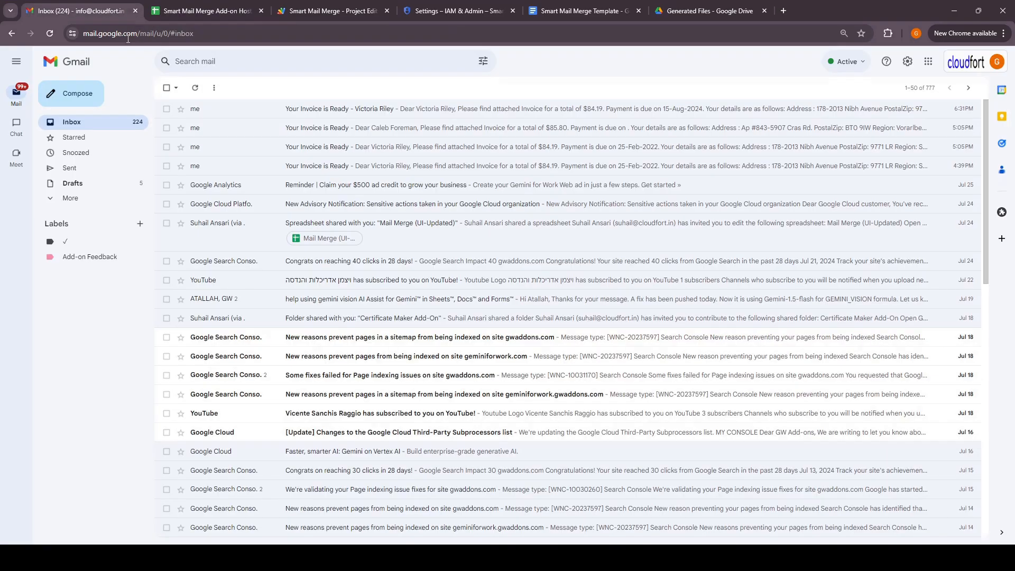
left_click(195, 87)
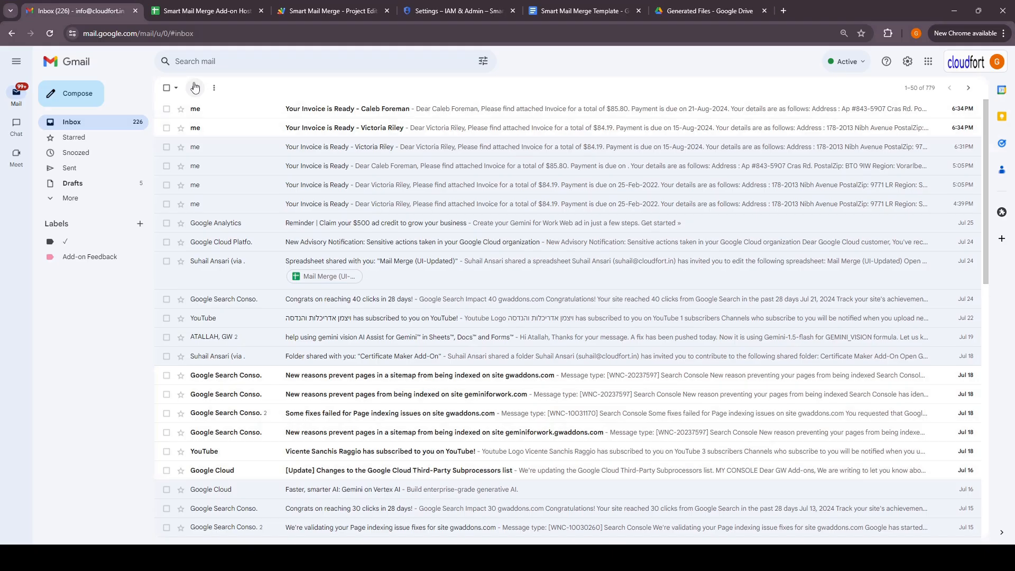
left_click(330, 136)
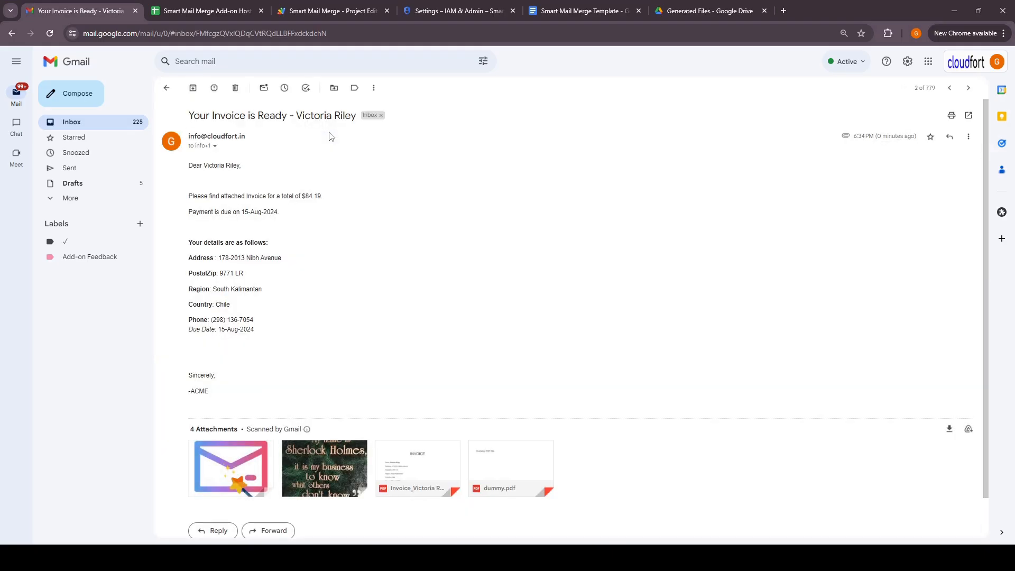
left_click_drag(301, 118, 353, 118)
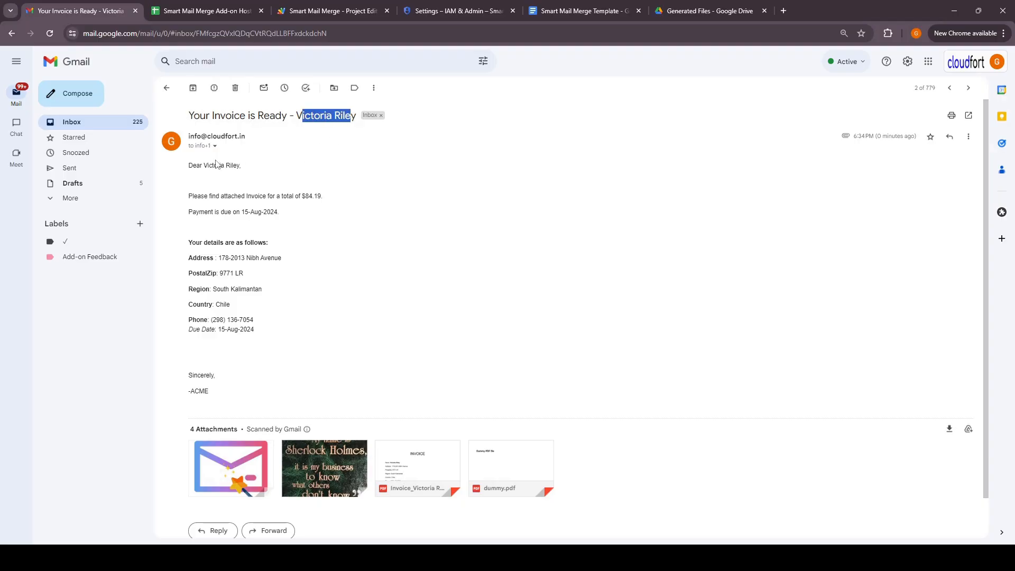
left_click_drag(214, 165, 227, 304)
scroll(234, 403, "down", 1)
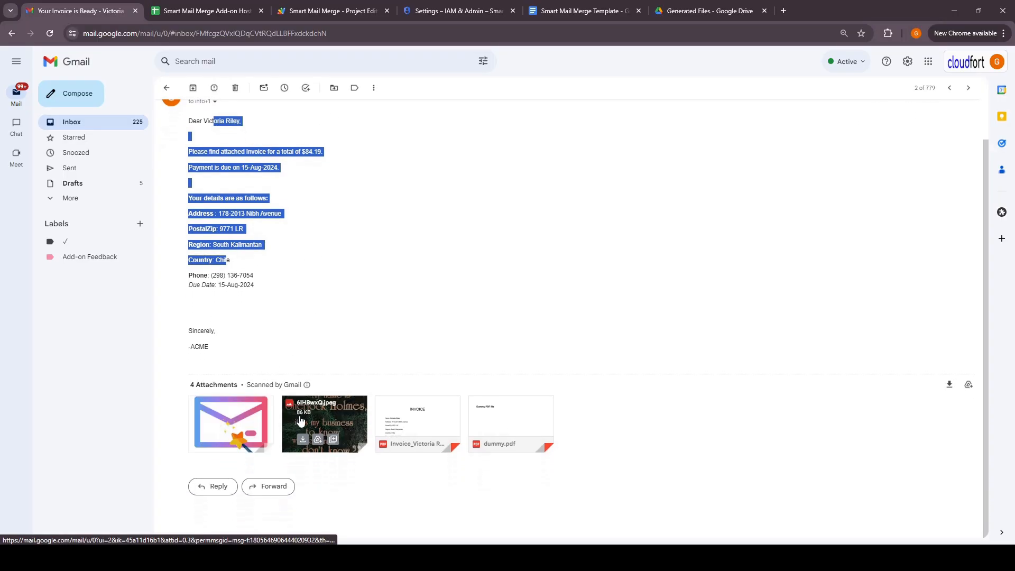
scroll(356, 283, "up", 1)
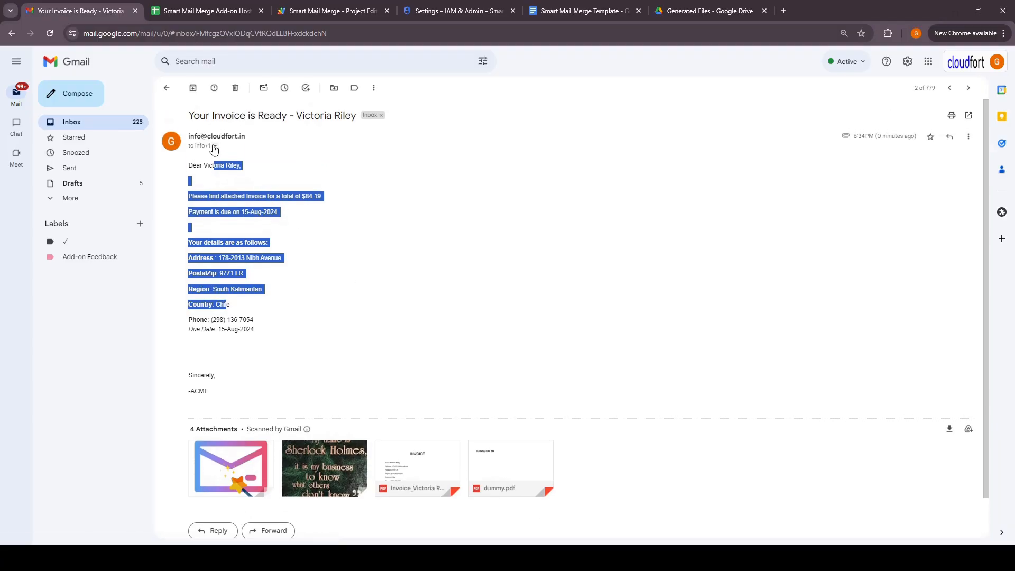
left_click(215, 145)
left_click_drag(263, 173, 287, 173)
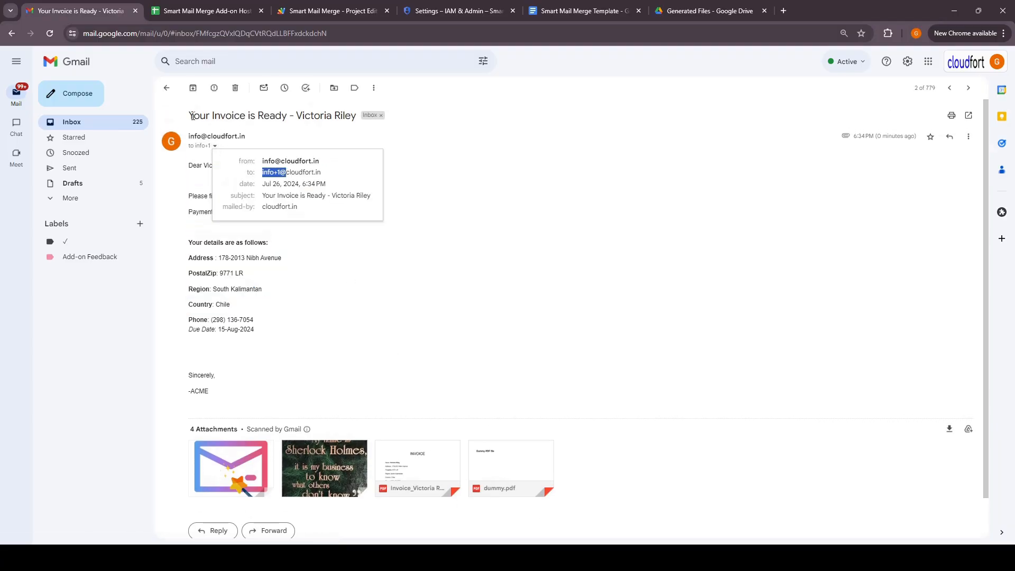
Open the invoice email for the second data row and check its recipient address.
left_click(166, 88)
left_click(603, 107)
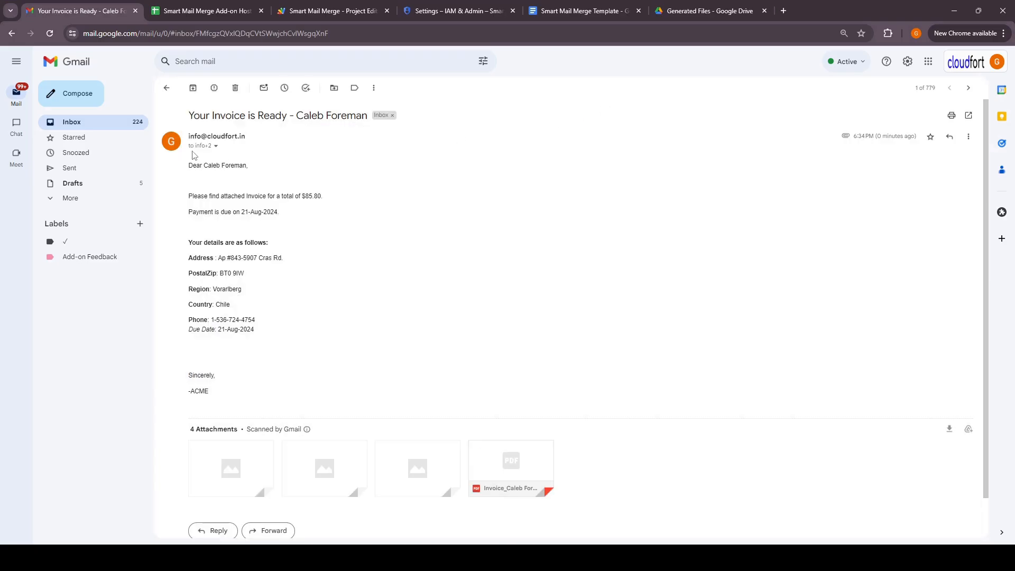
left_click(216, 146)
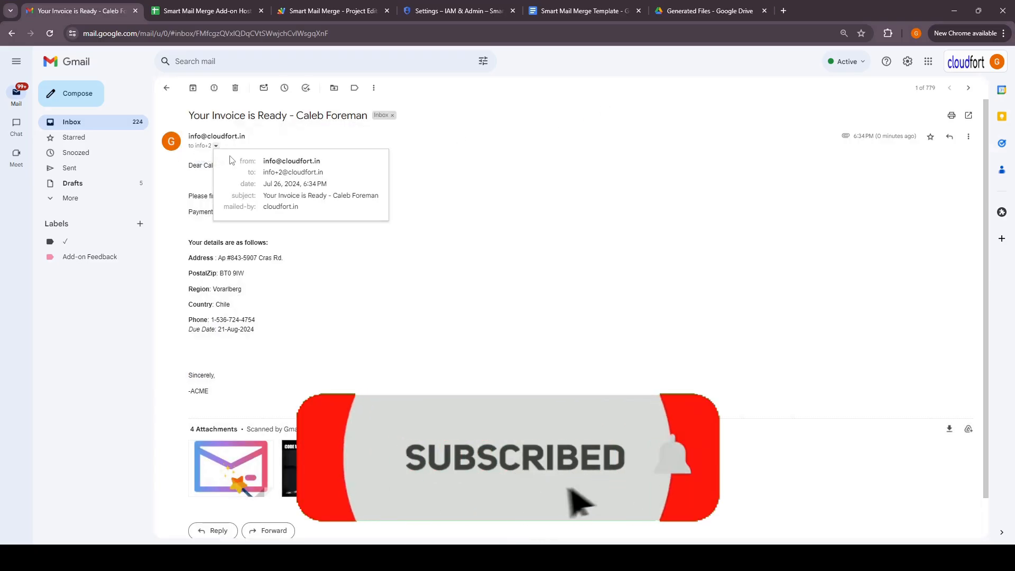
left_click_drag(263, 172, 281, 172)
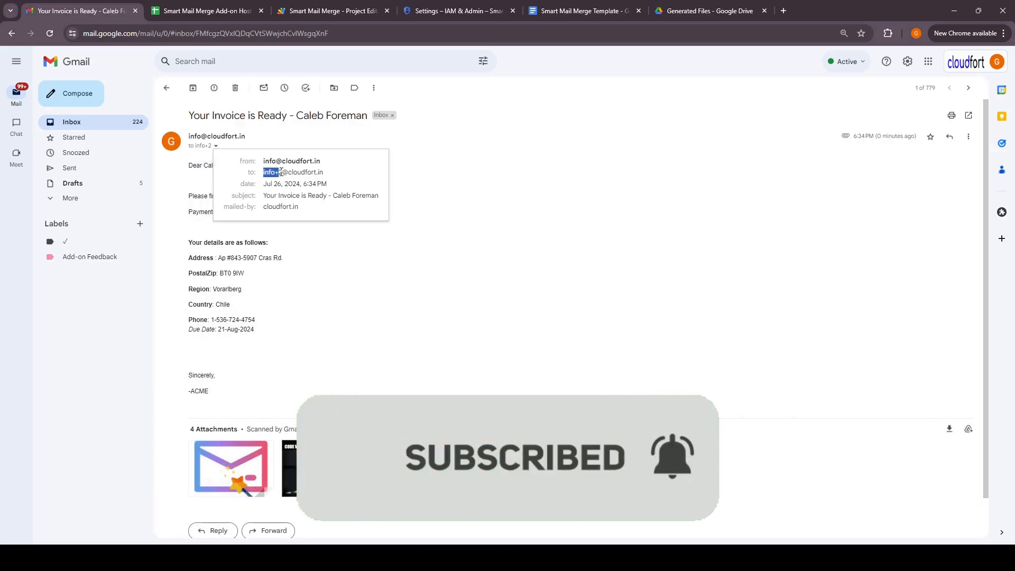
Return to the spreadsheet and set up a merge schedule that repeats Monthly on day 5 of every month.
left_click(204, 16)
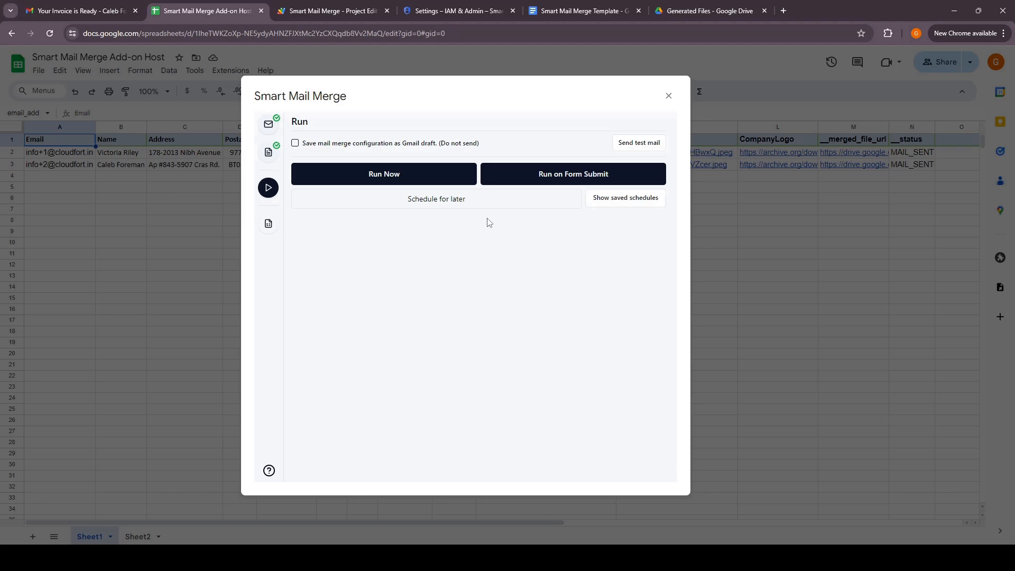
left_click(540, 202)
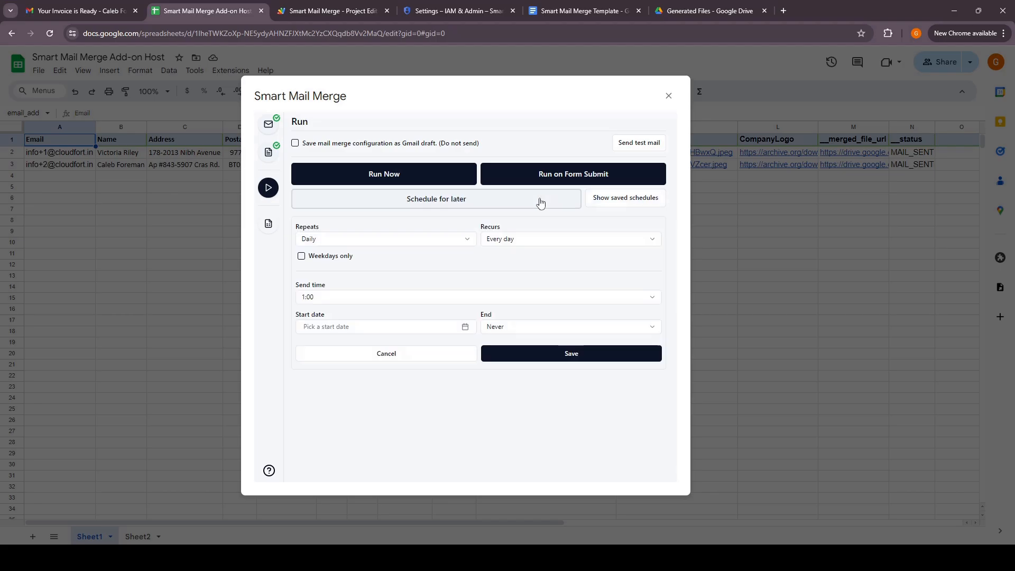
left_click(398, 243)
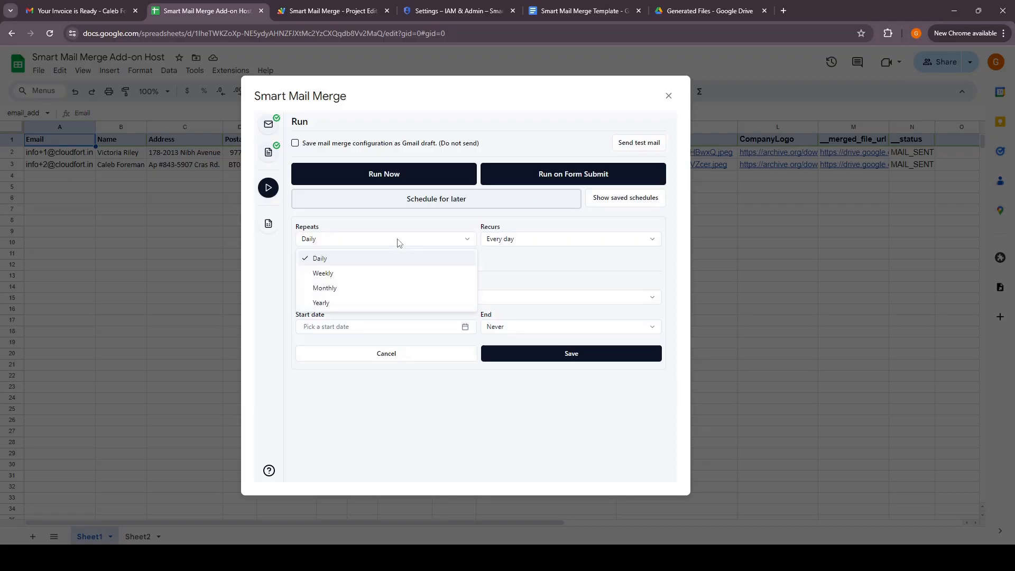
left_click(360, 289)
left_click(541, 240)
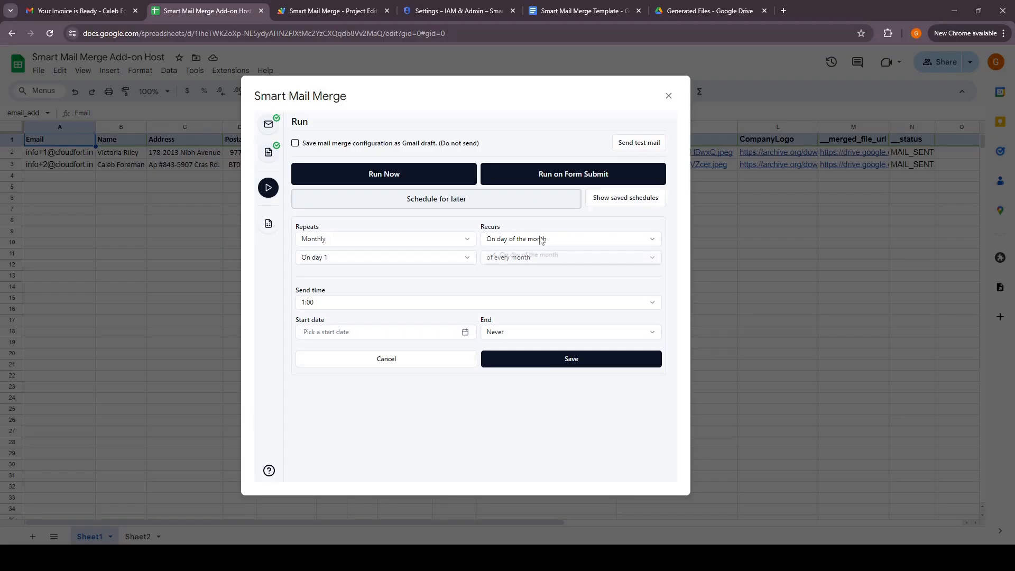
left_click(441, 262)
left_click(440, 262)
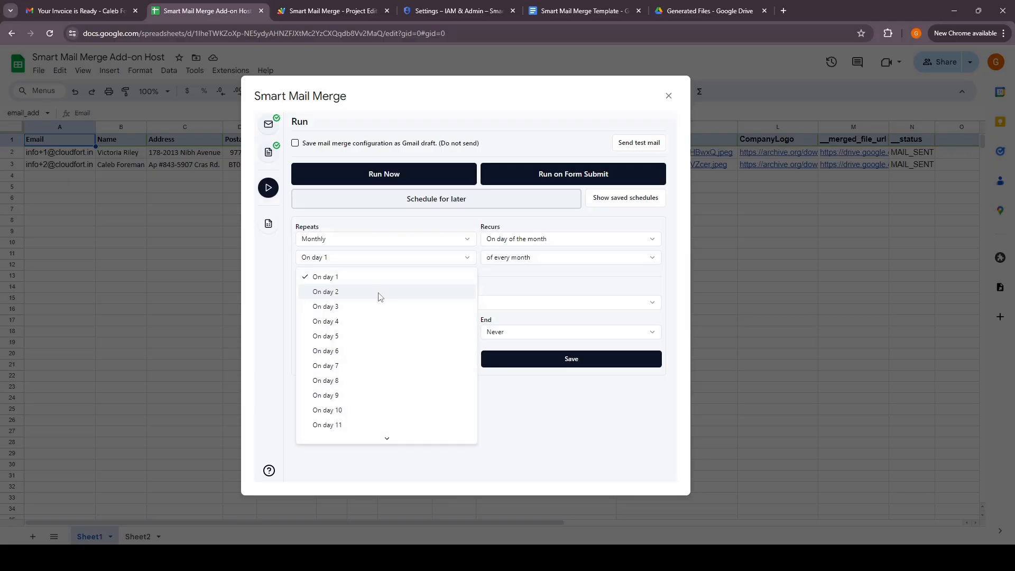
left_click(365, 345)
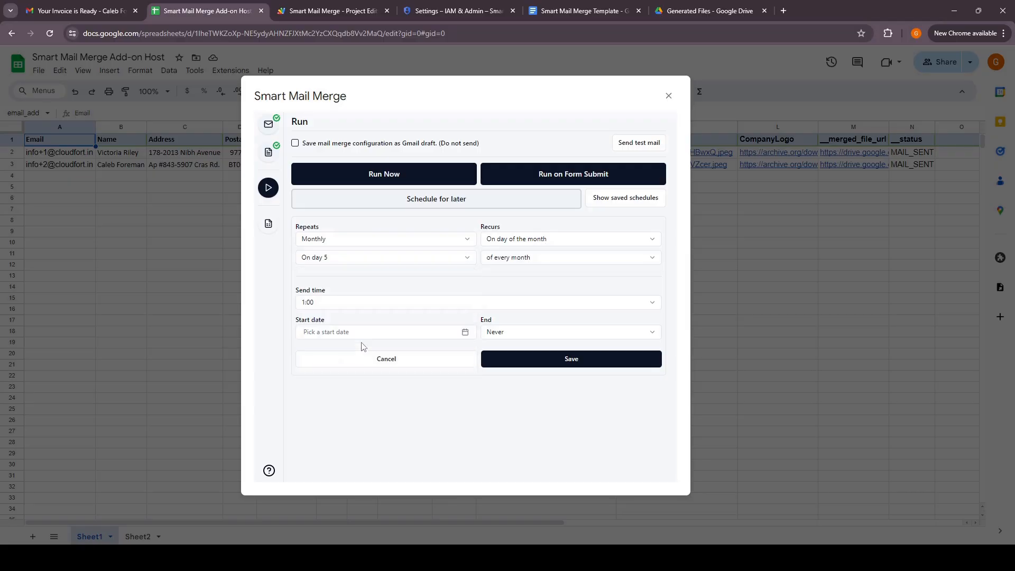
Set the schedule's send time to 11:00 and start date to 26-07-2024, keep End as Never, and save the schedule.
left_click(369, 306)
scroll(360, 392, "down", 3)
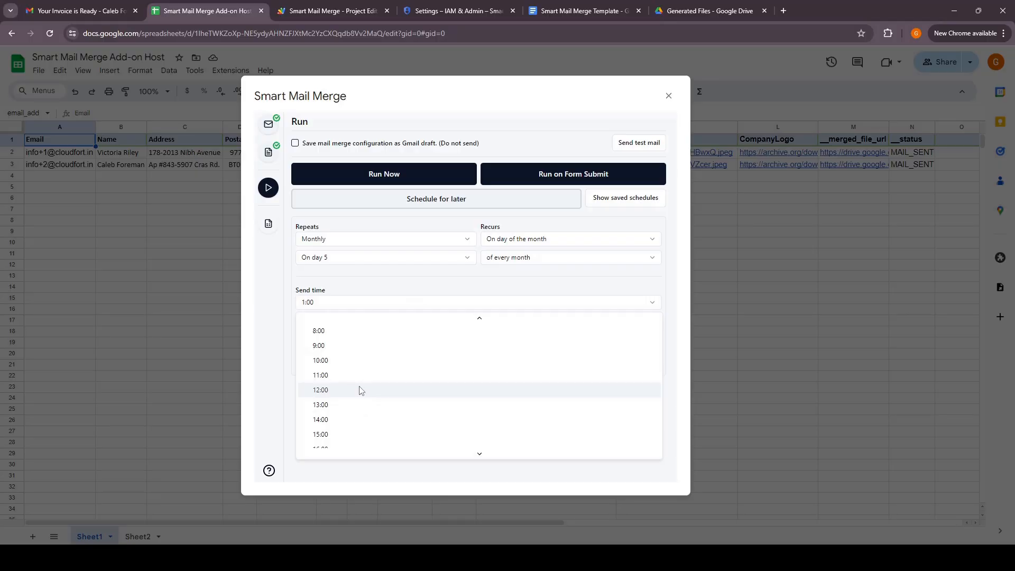
left_click(346, 377)
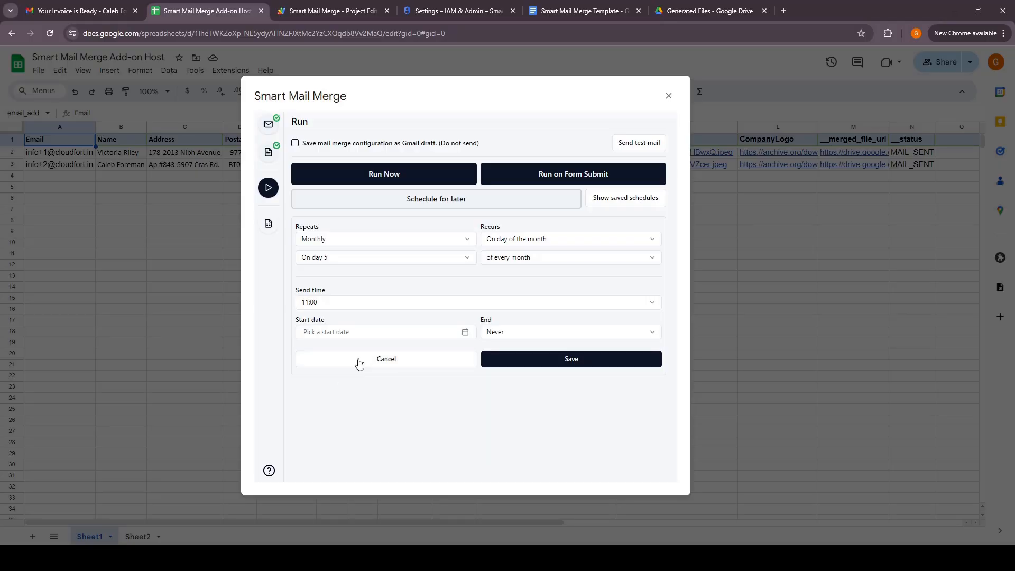
left_click(465, 332)
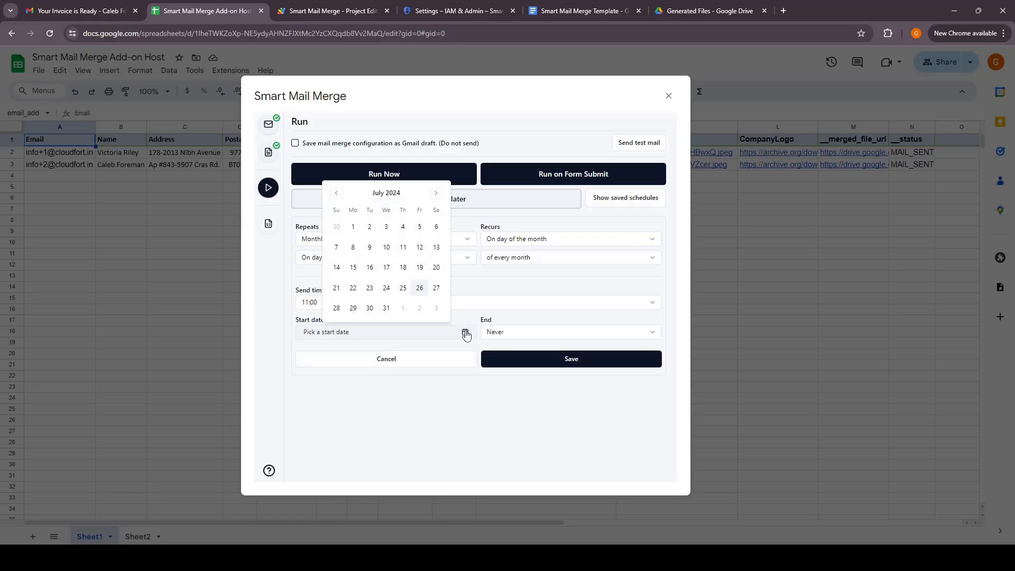
left_click(419, 288)
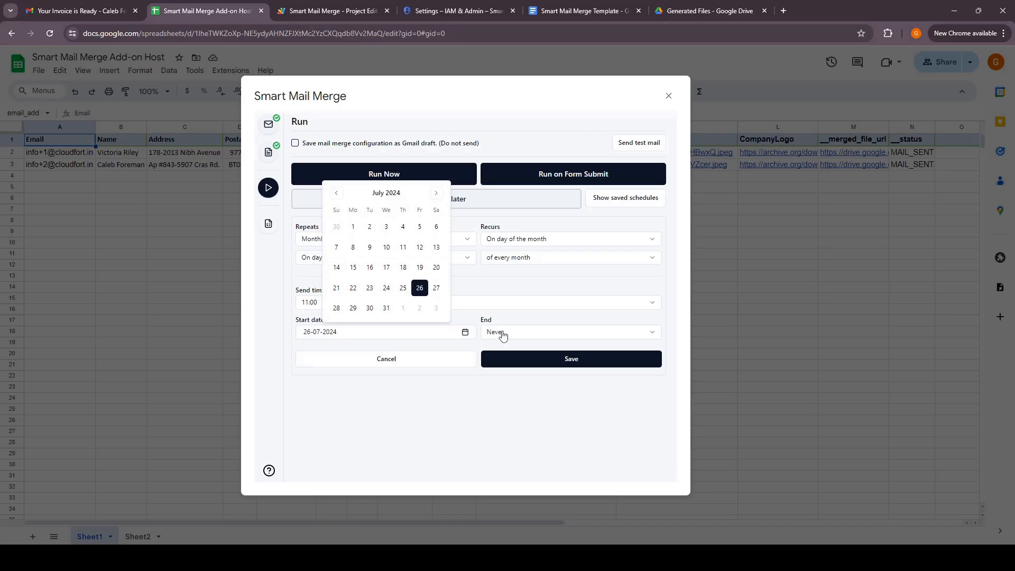
left_click(503, 335)
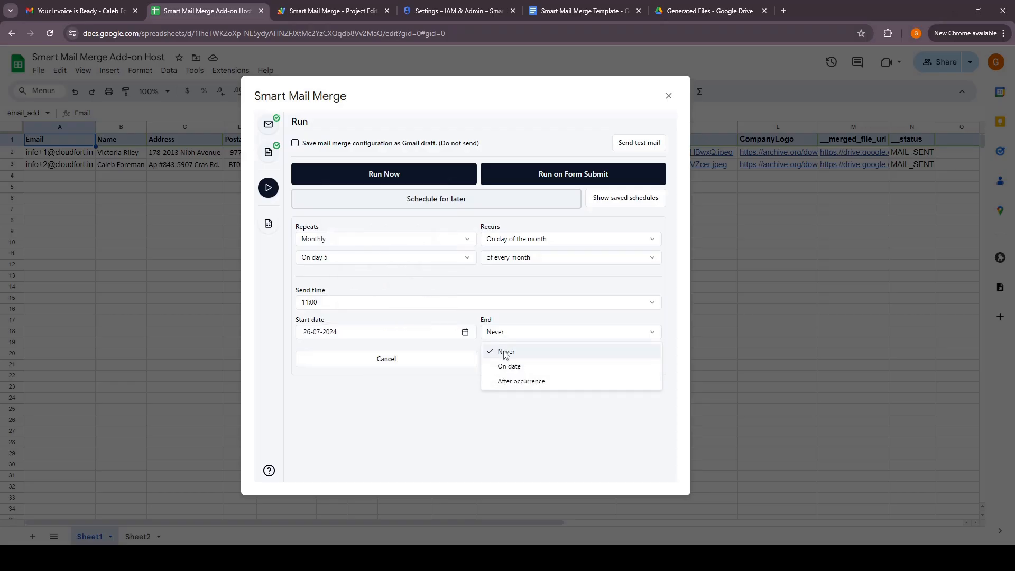
left_click(364, 413)
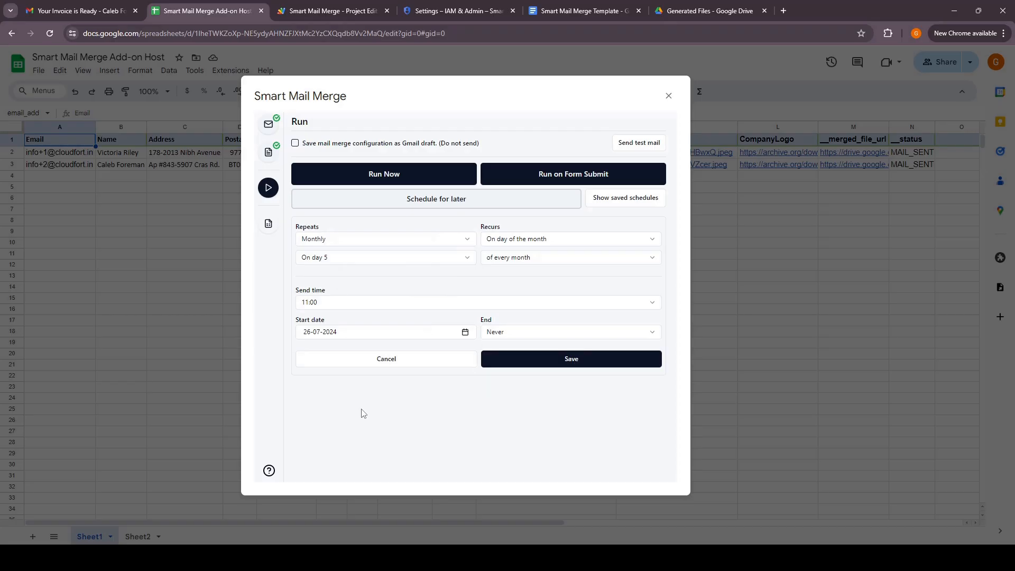
left_click(538, 362)
Review the recurrence, send time and end date of the saved schedules, and close the list.
left_click(610, 201)
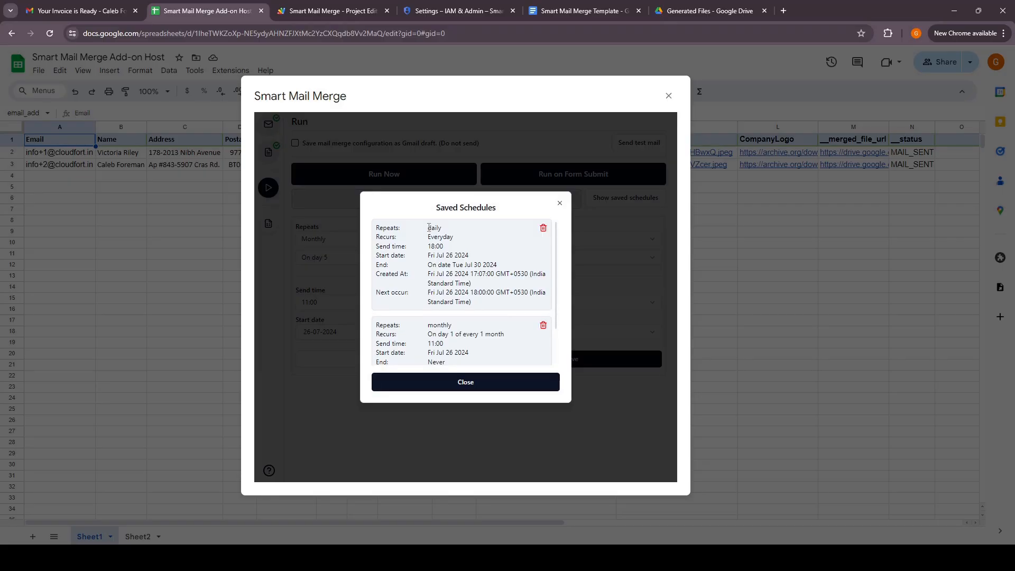
left_click_drag(429, 227, 448, 248)
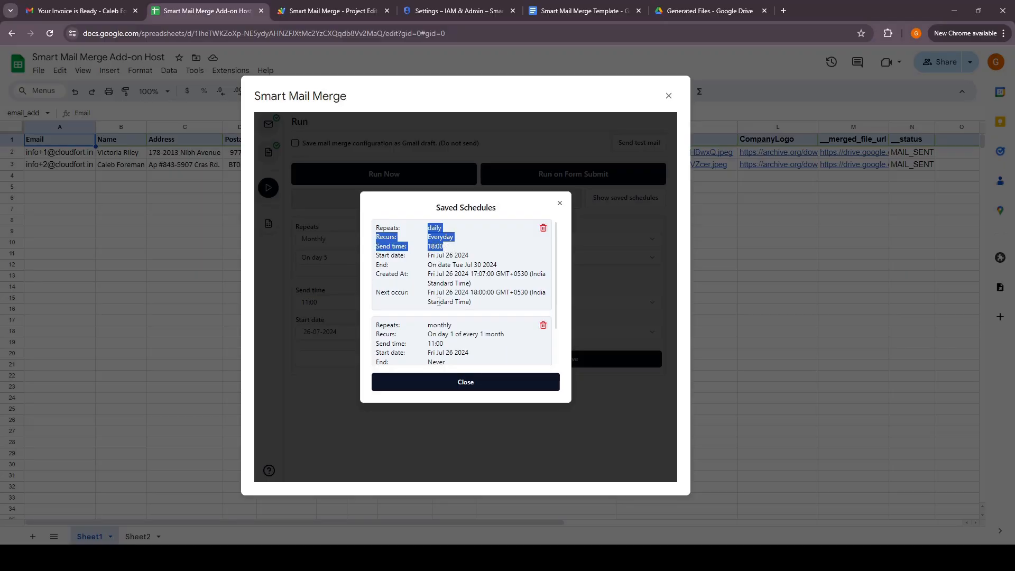
left_click_drag(464, 265, 498, 265)
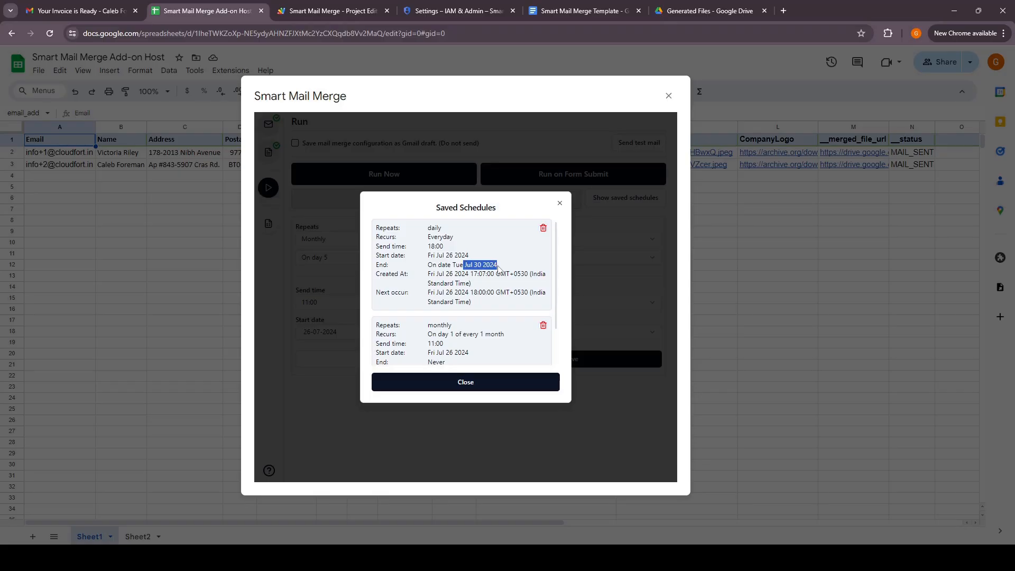
scroll(476, 325, "down", 2)
scroll(477, 325, "up", 2)
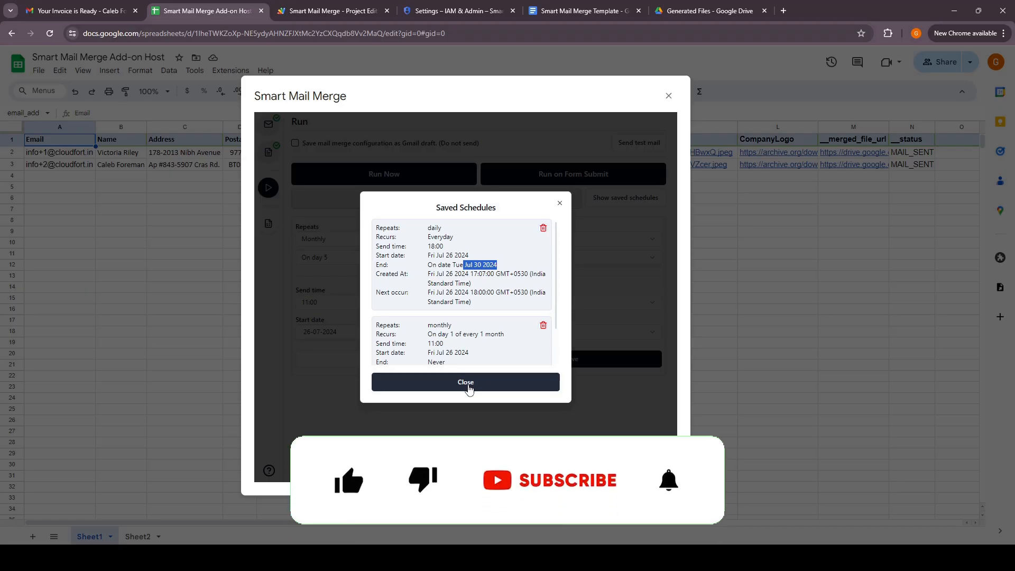
left_click(469, 384)
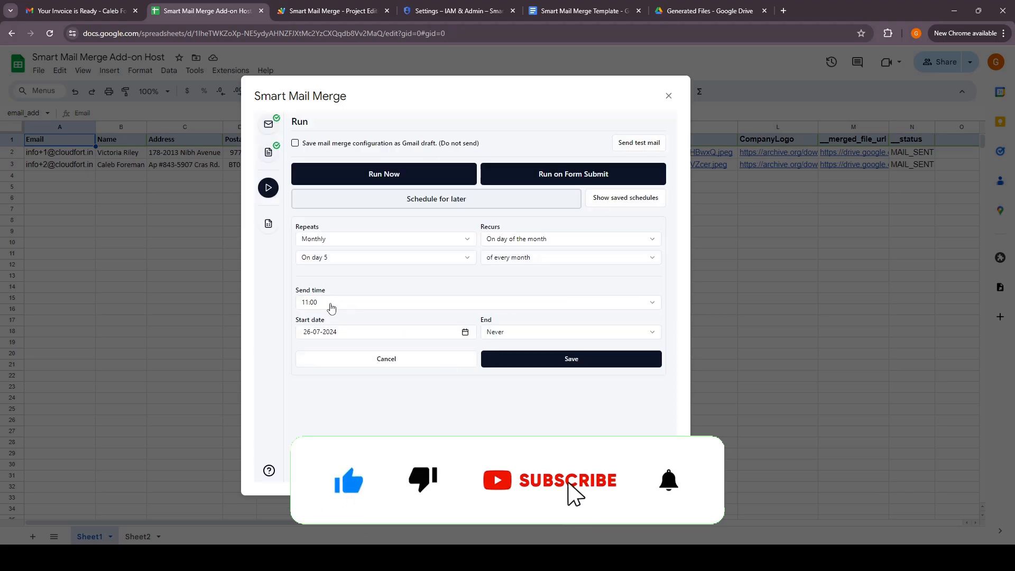
Check which sheets Switch Sheet offers for the merge and close it without changing the active sheet.
left_click(272, 229)
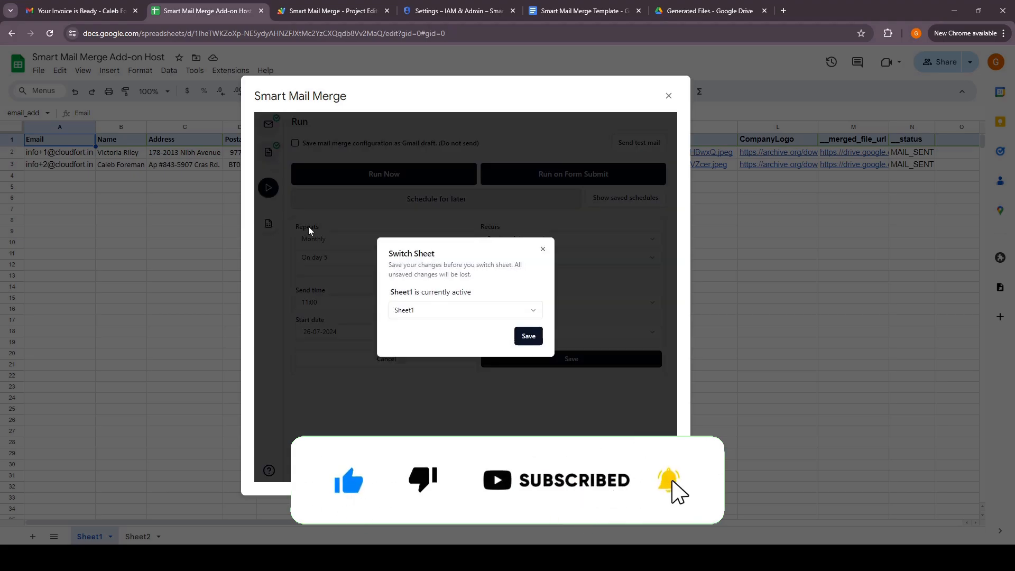
left_click(496, 315)
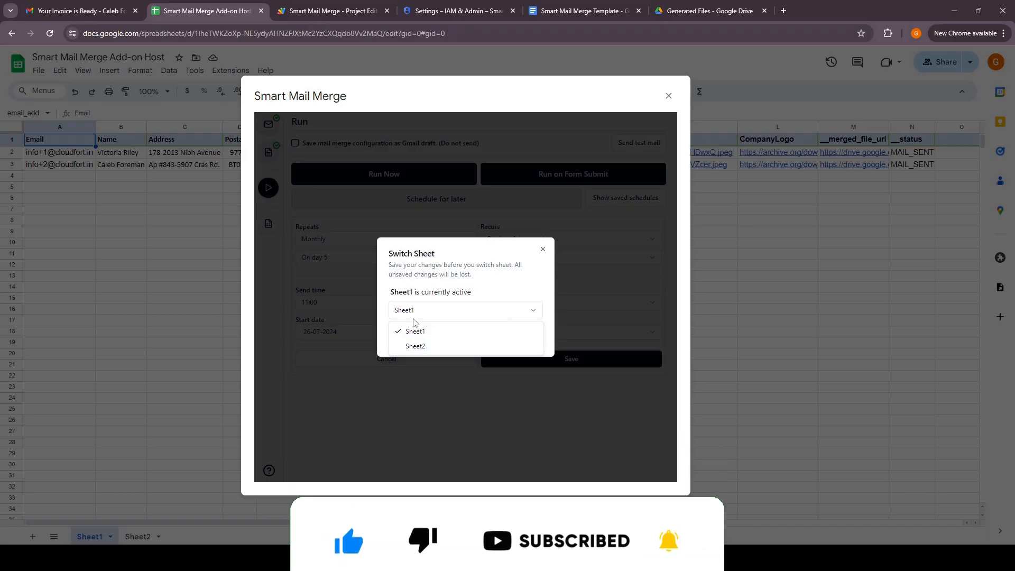
left_click(511, 246)
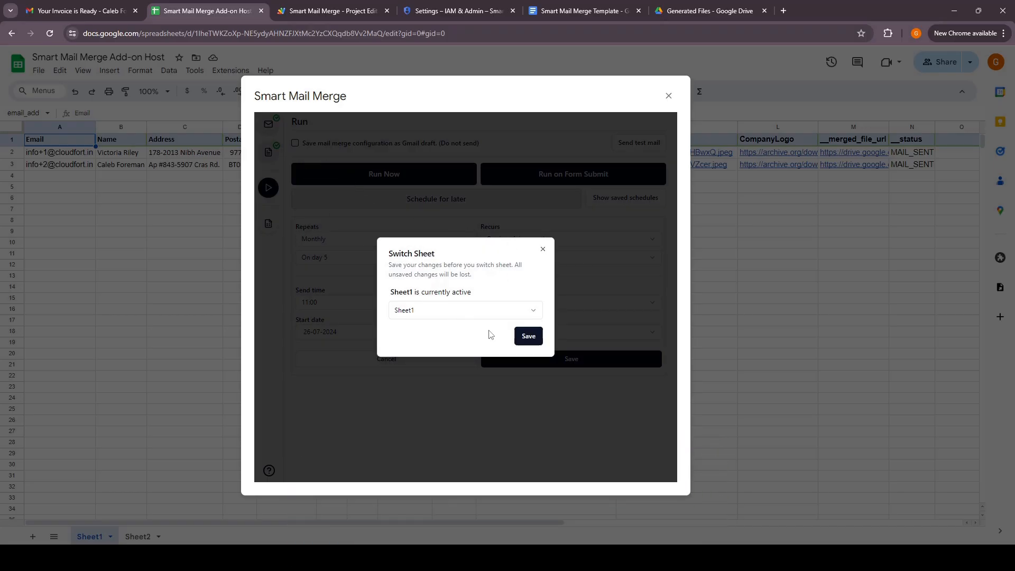
left_click(542, 249)
left_click(273, 135)
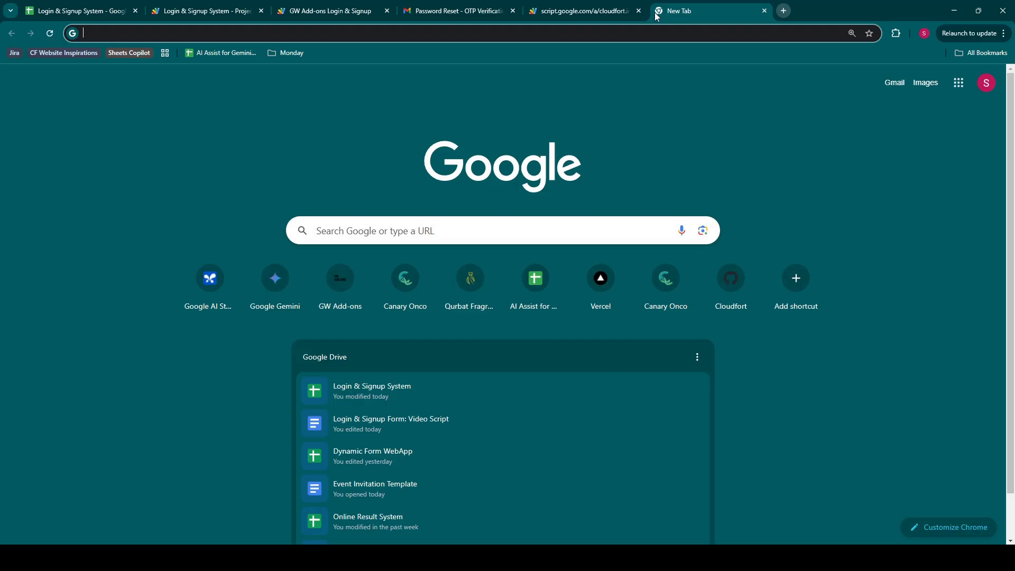
Open gwaddons.com and bring up the AI Assist for Gemini in Sheets, Docs & Forms product page in a separate tab.
type("gwa")
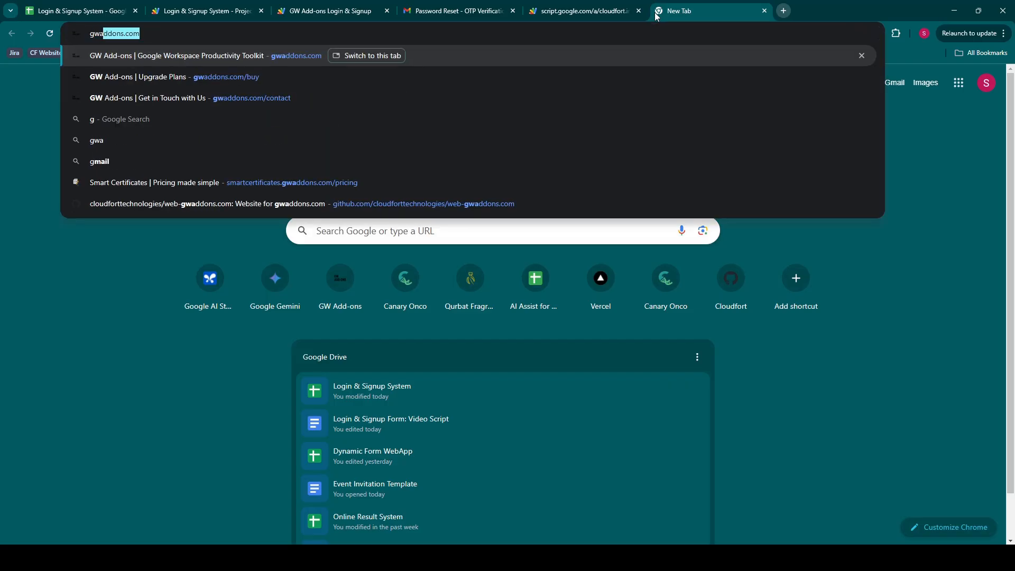
key("Return")
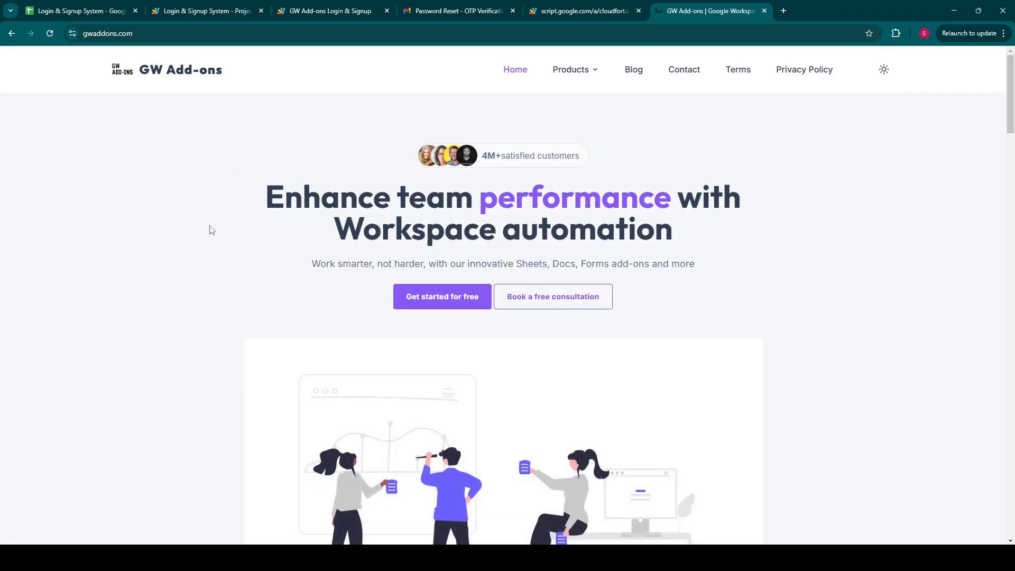
scroll(211, 230, "down", 15)
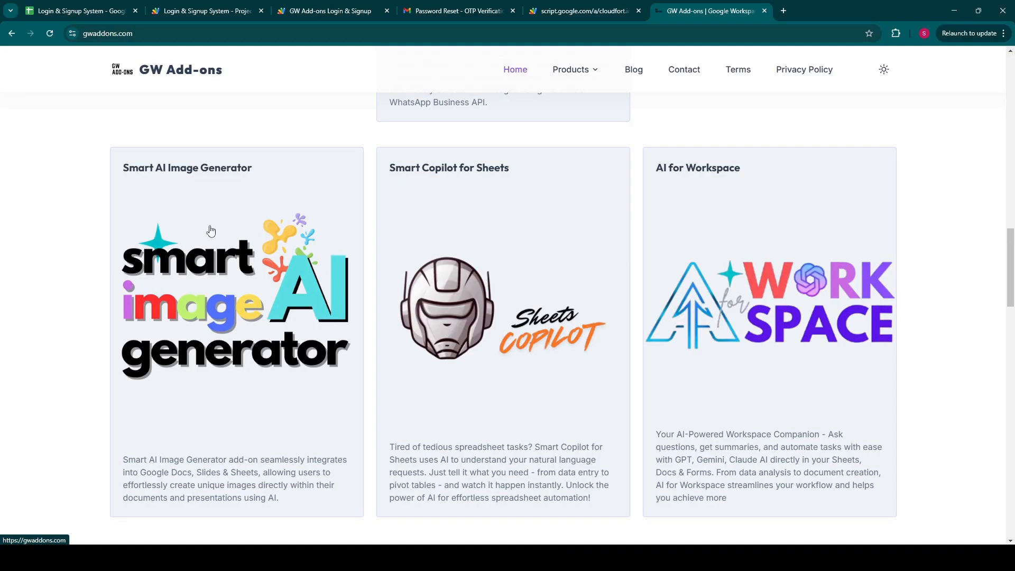
scroll(211, 230, "down", 5)
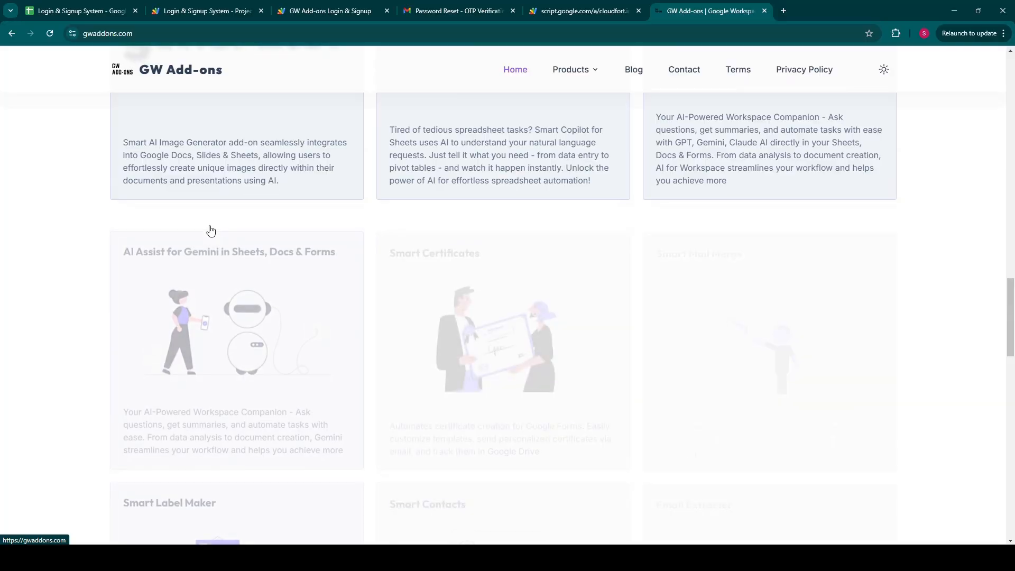
left_click(217, 360, "ctrl")
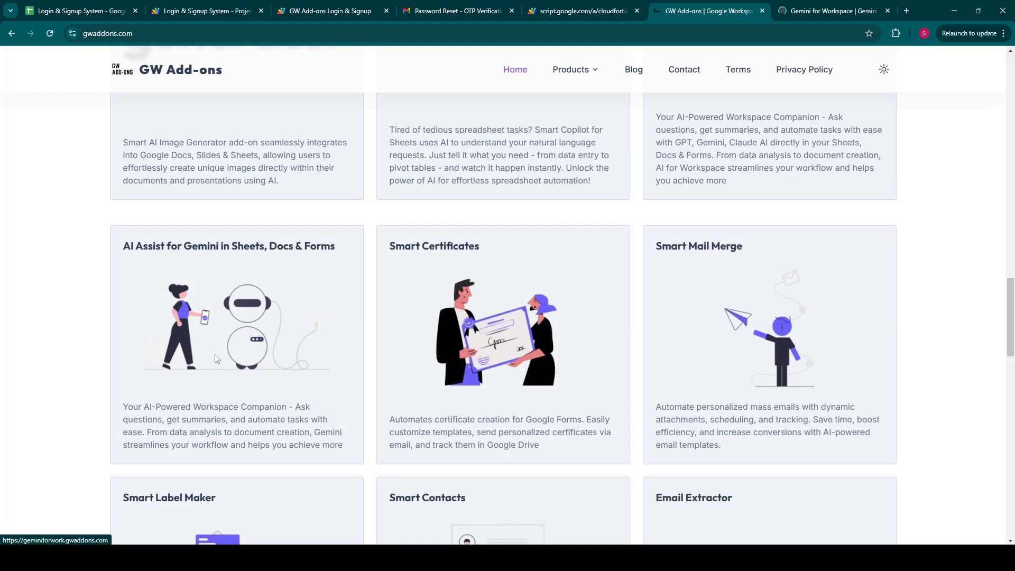
left_click(841, 7)
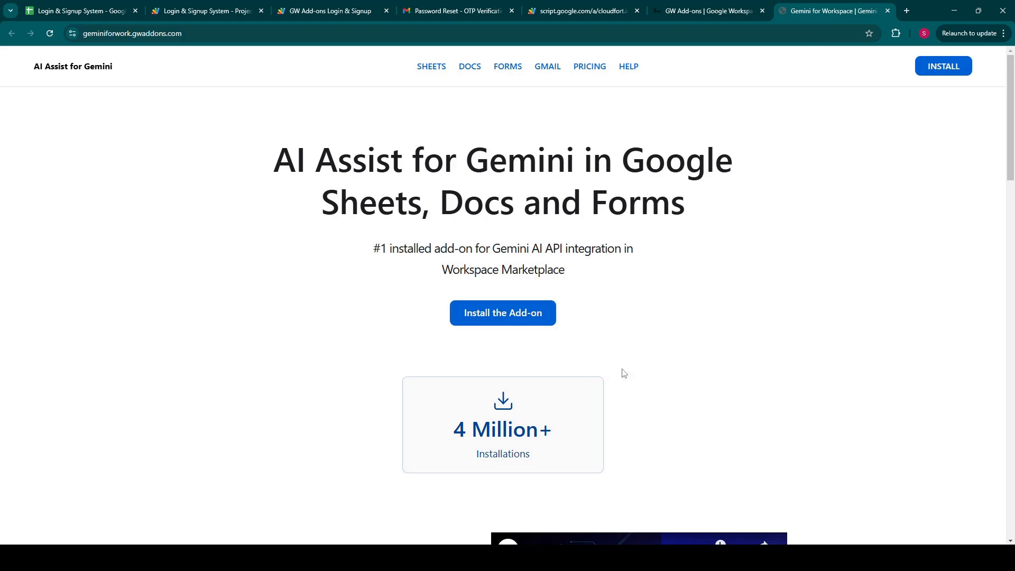
Look over the AI Assist for Gemini page and open the add-on's Google Workspace Marketplace listing.
scroll(623, 372, "down", 4)
scroll(623, 371, "up", 5)
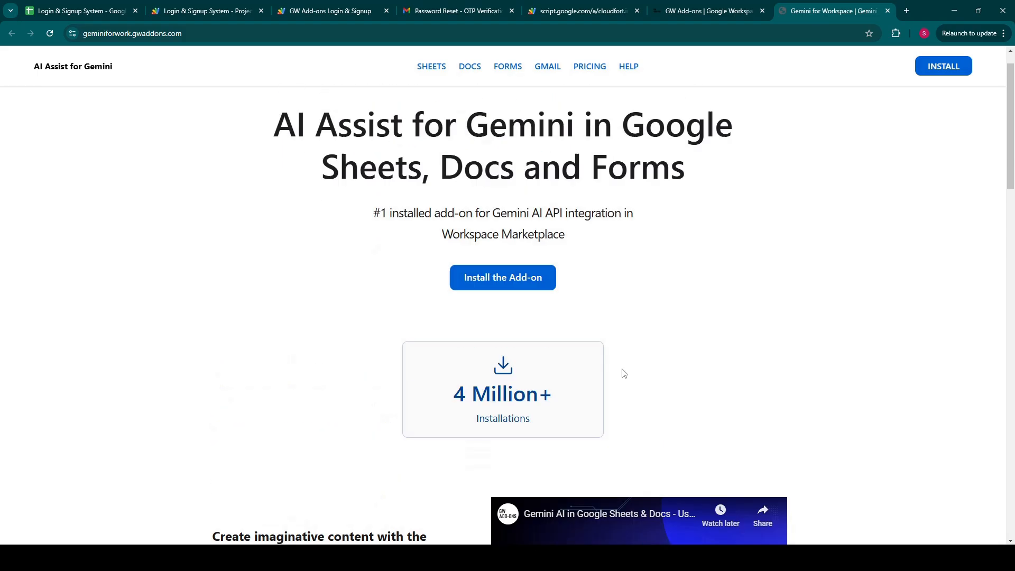
left_click(944, 66)
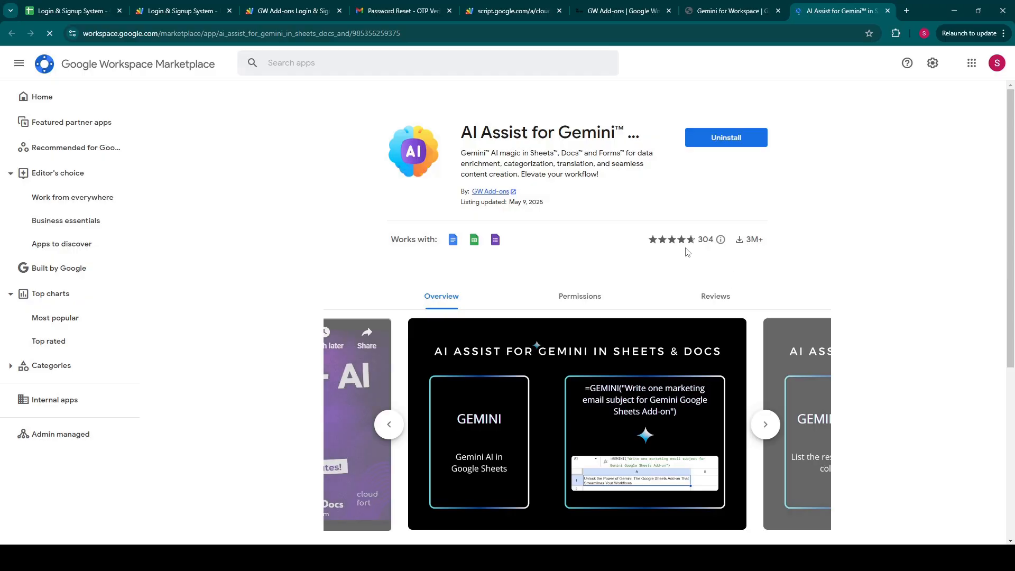
Return to the GW Add-ons site, open the Smart Certificates product page and go to its Marketplace install listing.
left_click(624, 11)
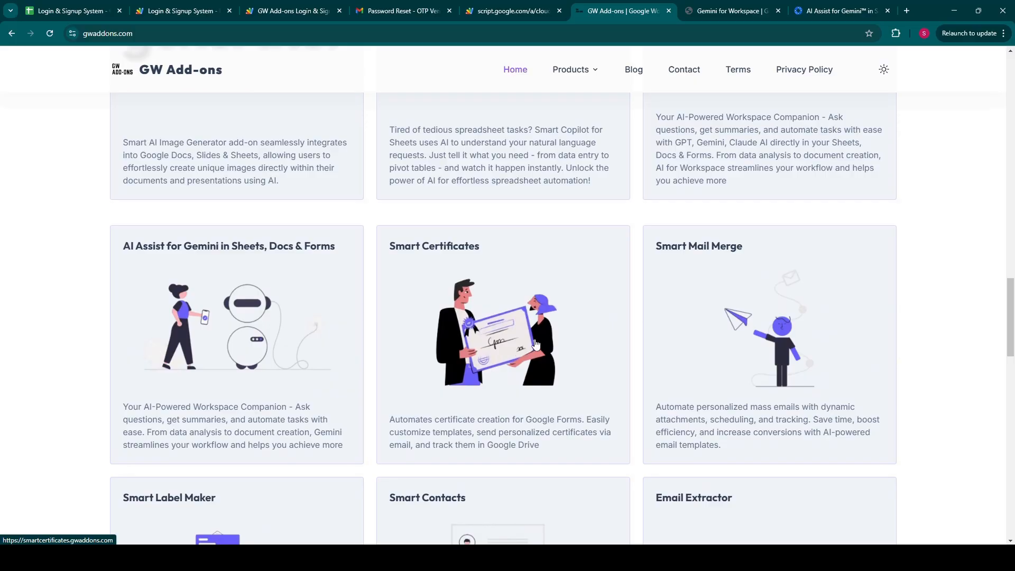
left_click(473, 342)
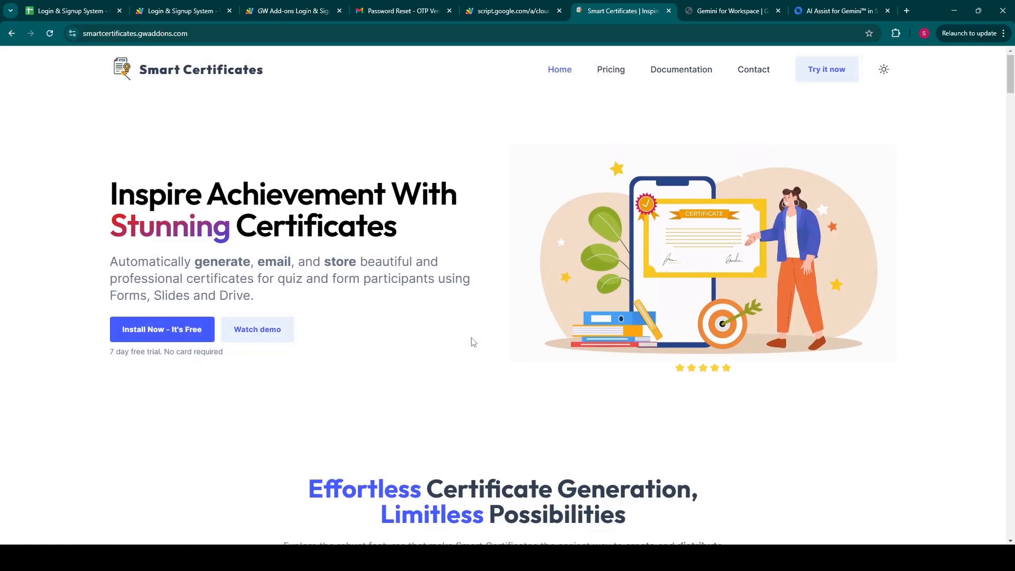
left_click(153, 330)
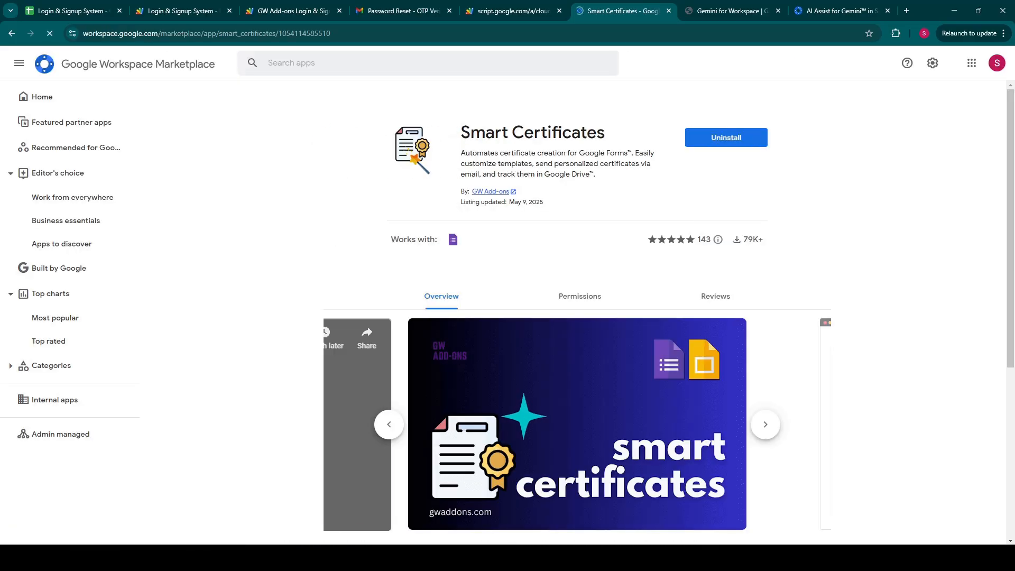
Open the reviews of the Smart Certificates add-on and read through the first page of user ratings.
scroll(715, 231, "down", 1)
left_click(677, 190)
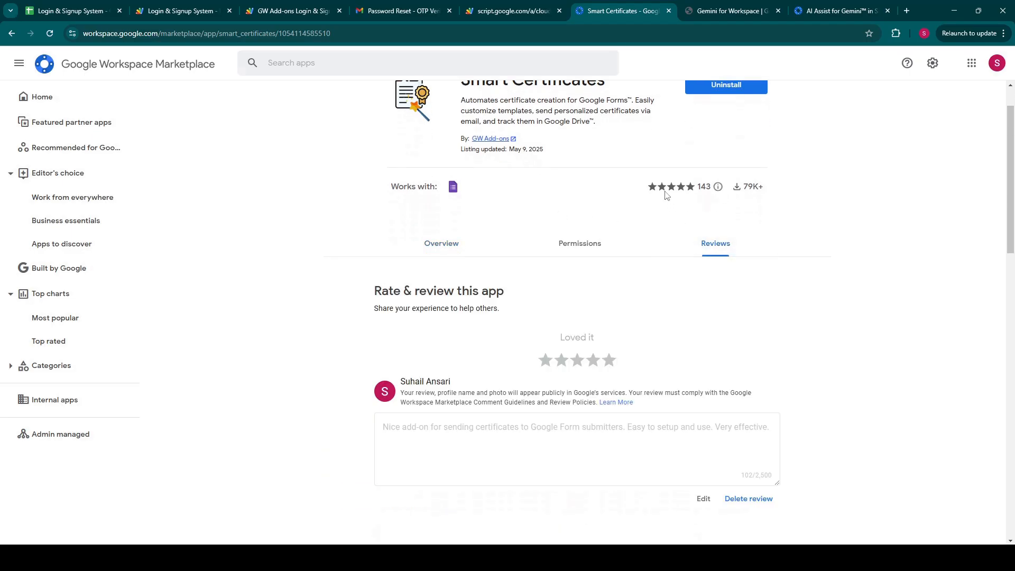
scroll(831, 475, "down", 15)
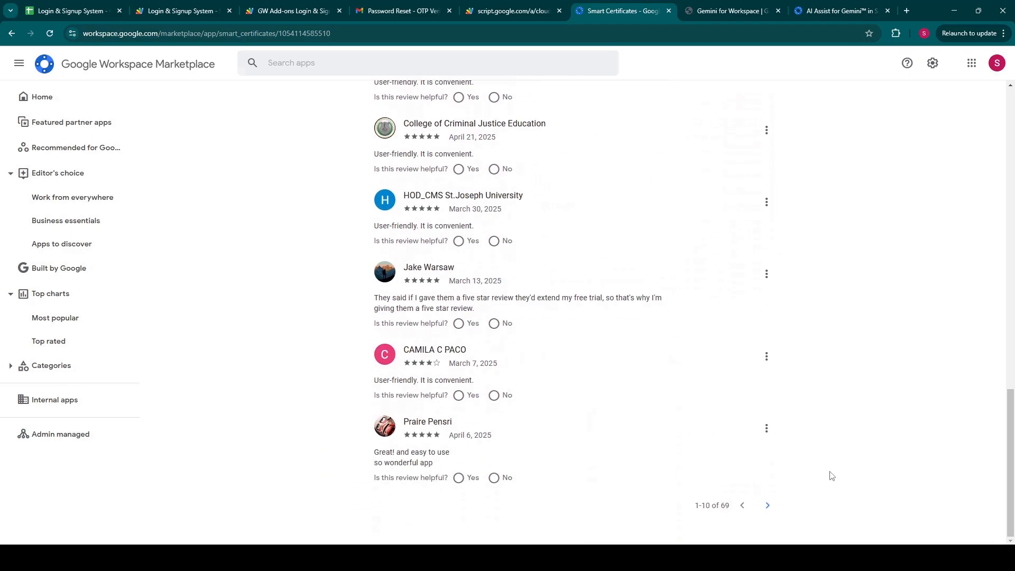
Search the Marketplace for "smart label maker" and open the Smart Label Maker listing by GW Add-ons.
left_click(365, 61)
type("smart la")
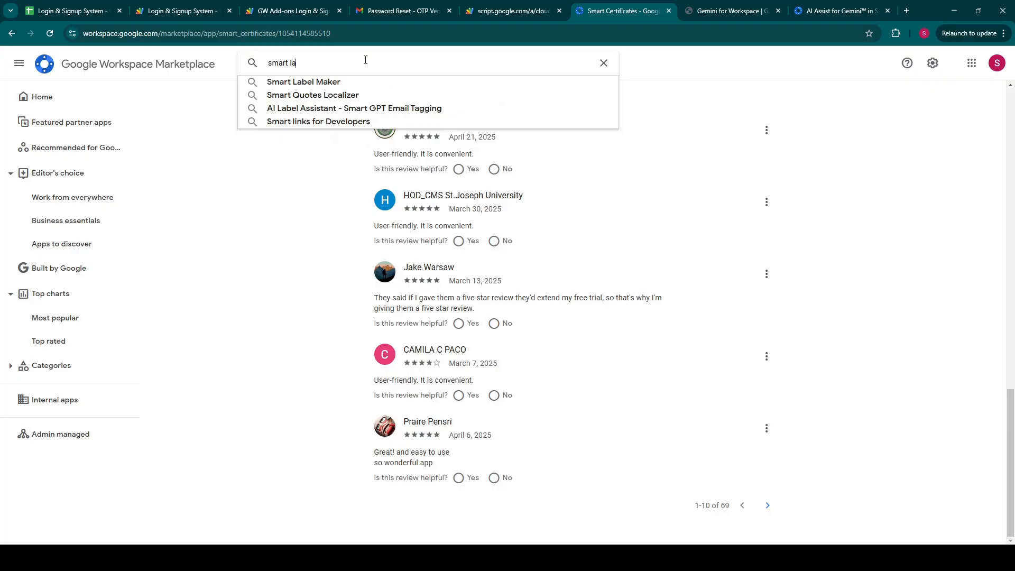
type("bel maker")
key("Return")
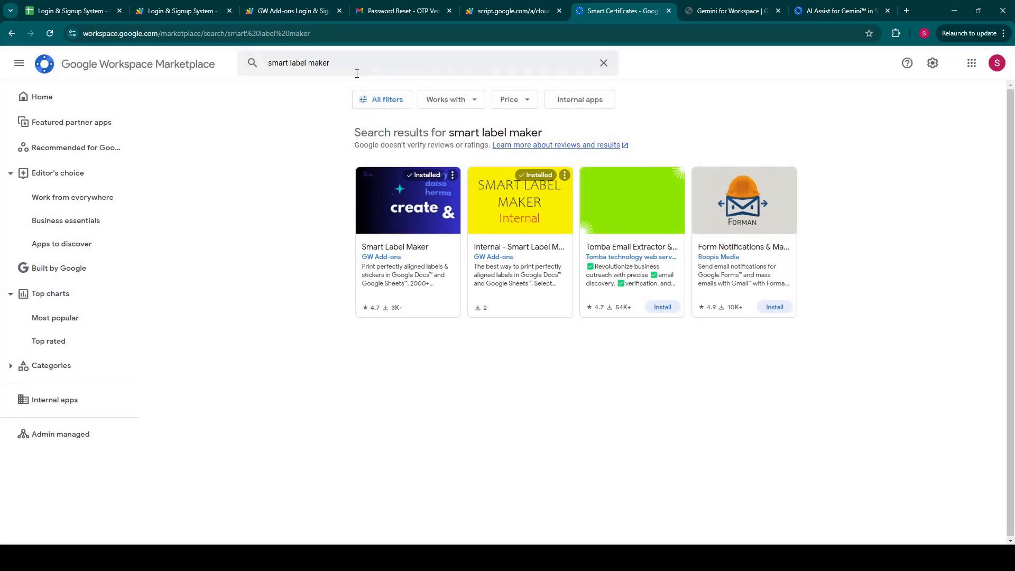
left_click(400, 213)
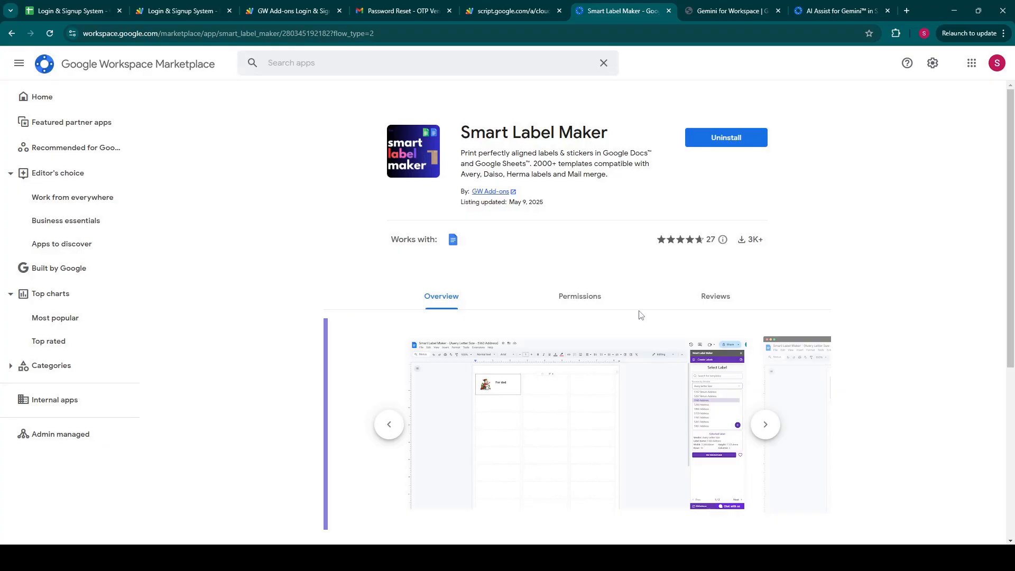
Search the Marketplace for "smart mail merge" and open the Smart Mail Merge listing by GW Add-ons.
left_click(283, 59)
type("smar")
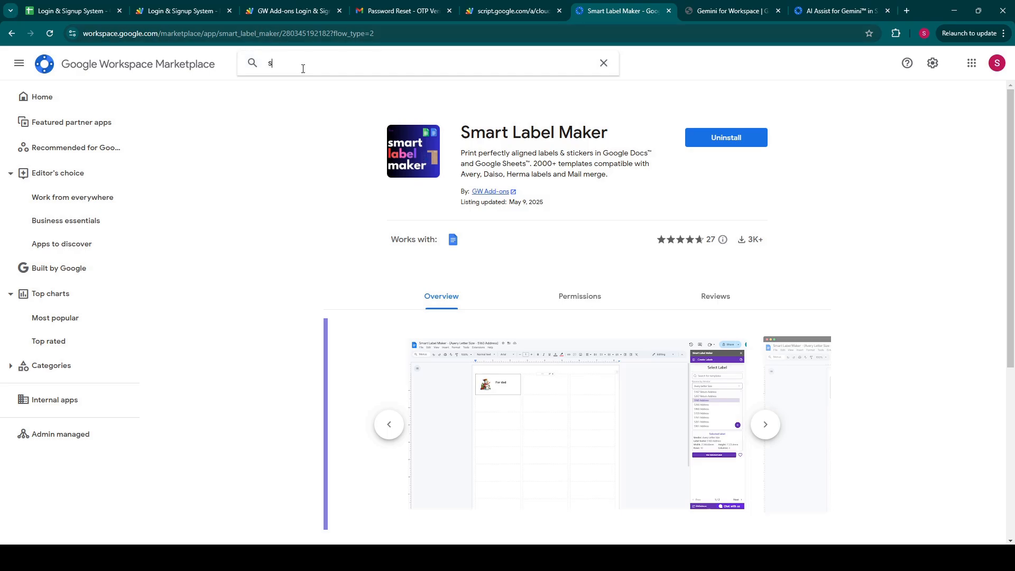
type("t mail merge")
key("Return")
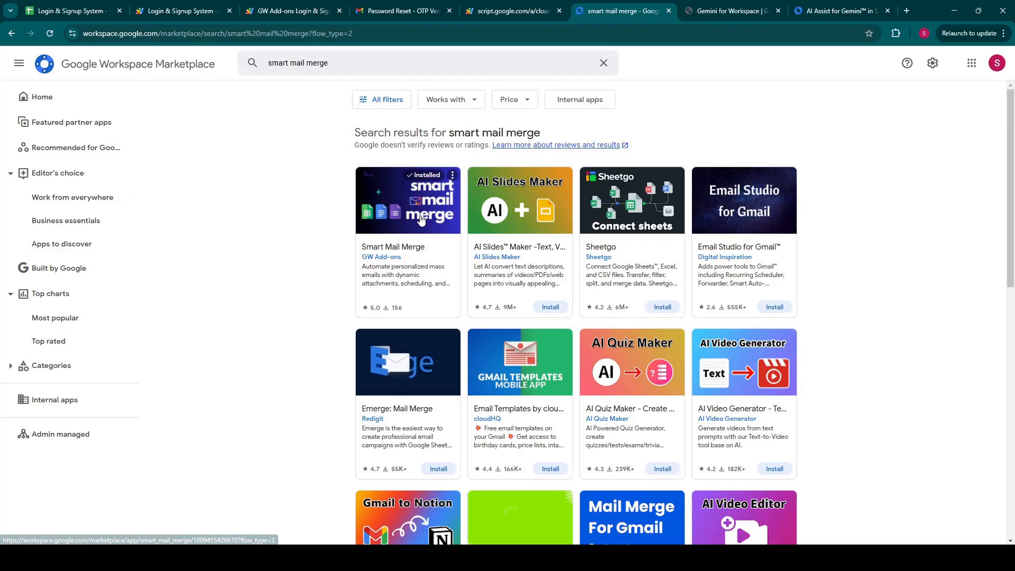
left_click(420, 215)
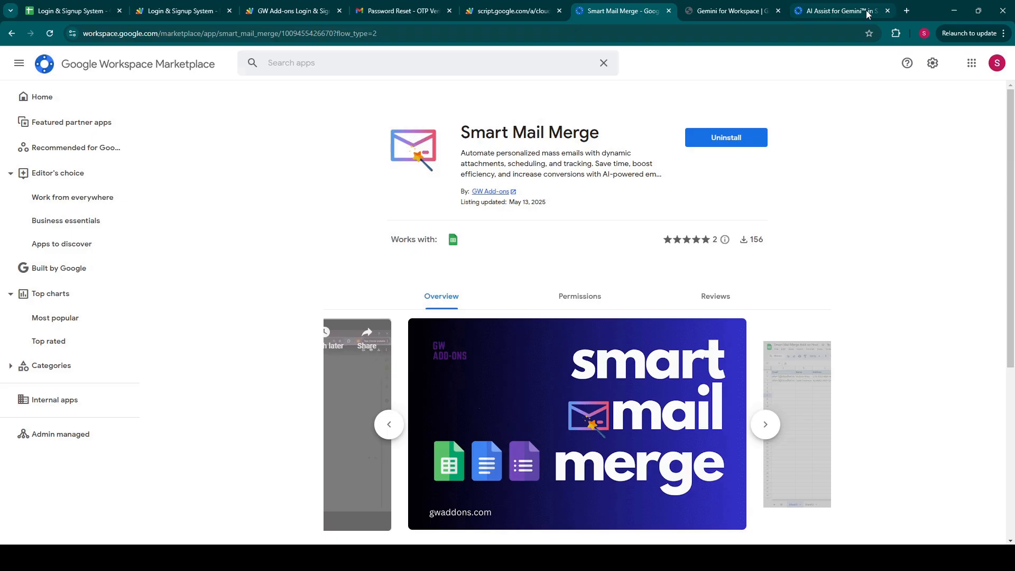
Open gwaddons.com in a new tab and look through the range of add-ons offered on its home page.
left_click(907, 11)
type("gwad")
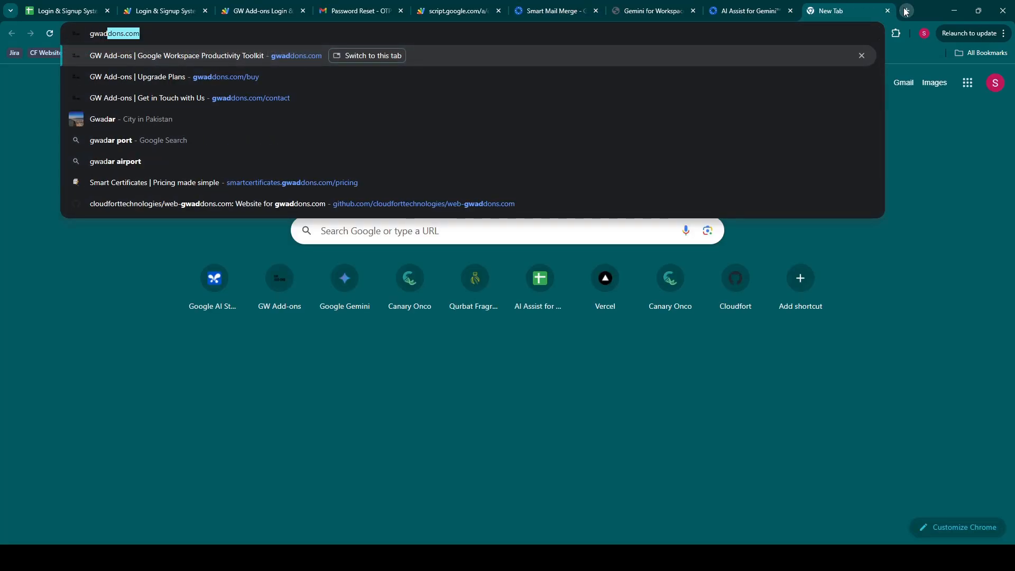
key("Return")
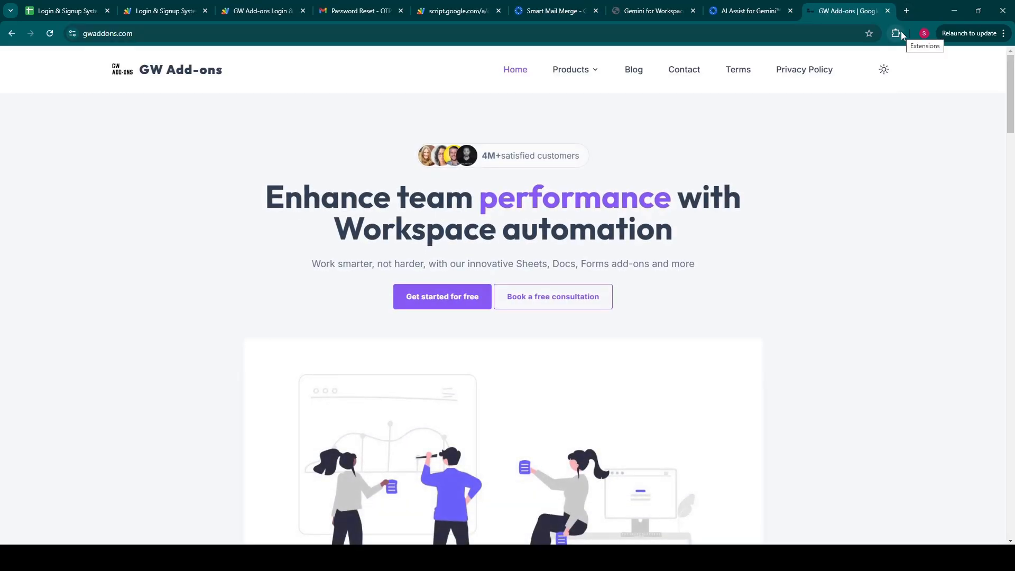
scroll(532, 179, "down", 15)
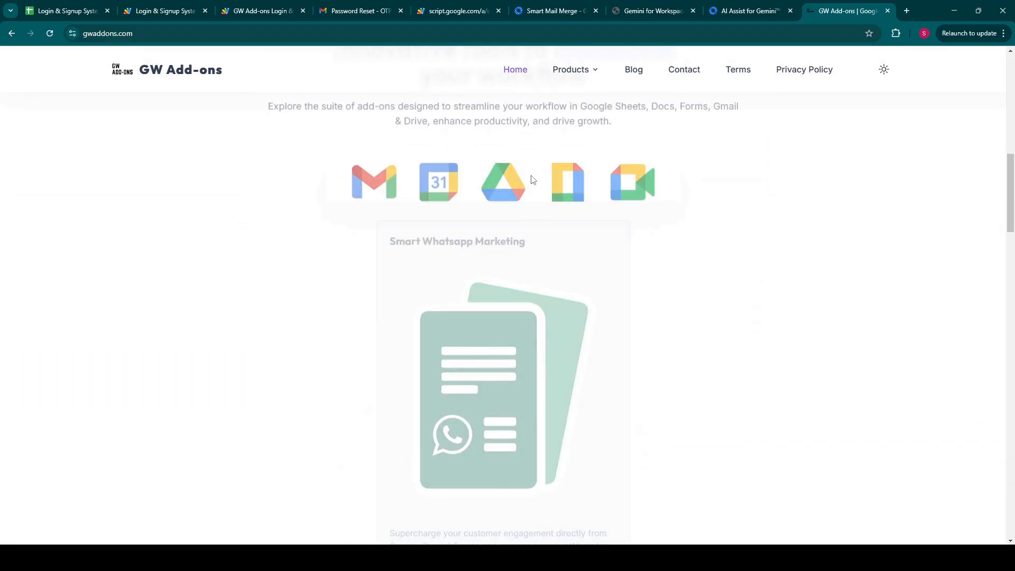
scroll(531, 175, "down", 12)
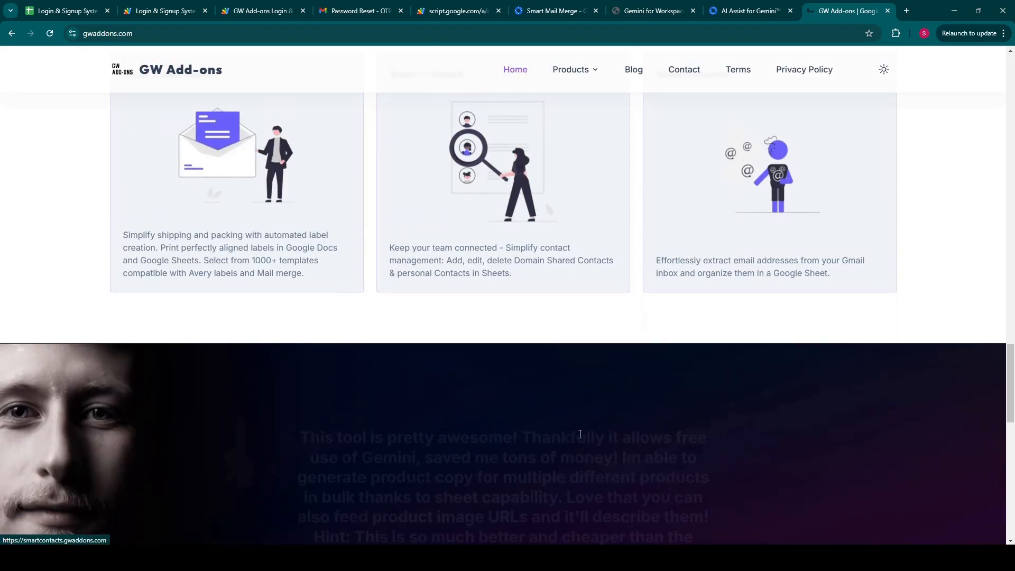
scroll(526, 440, "up", 9)
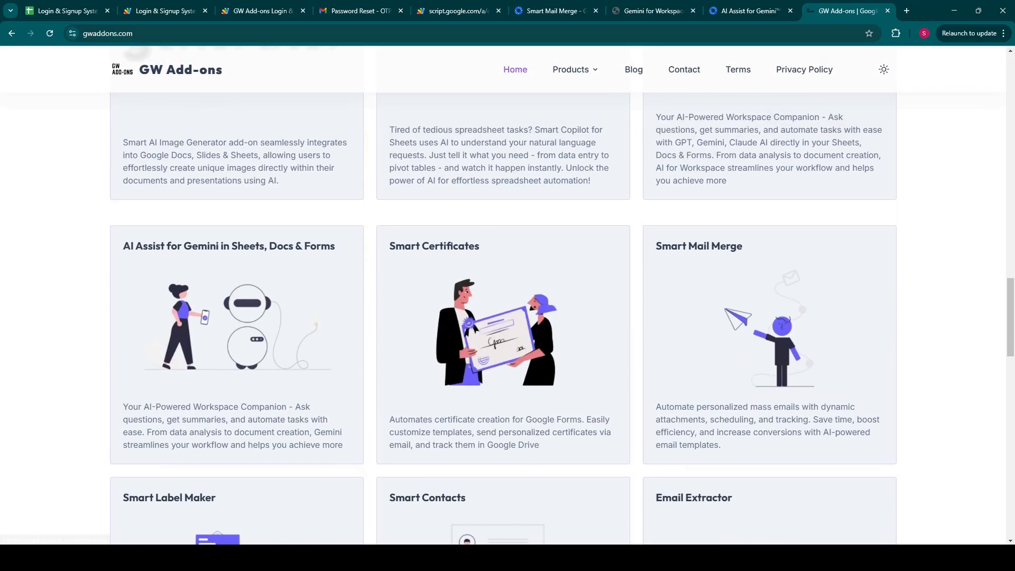